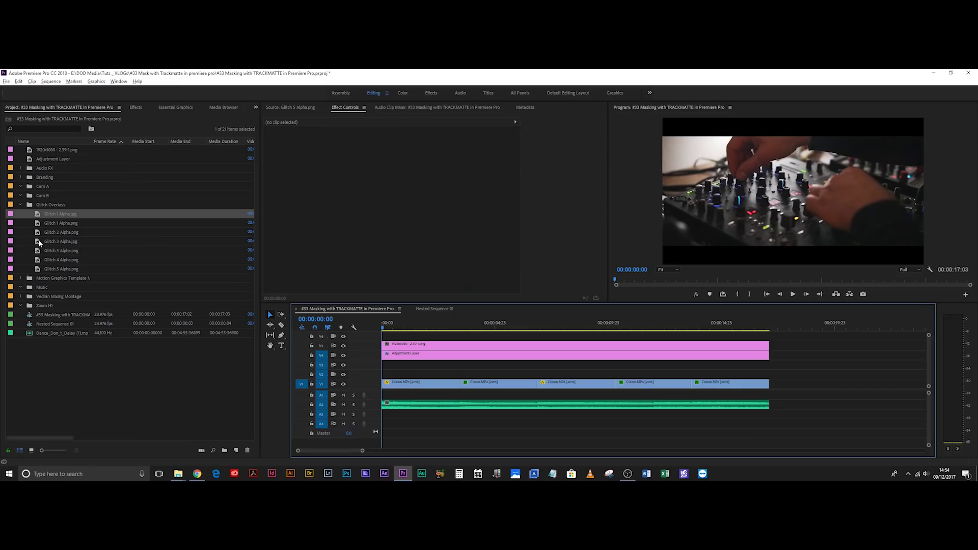
Place Glitch 3 Alpha.jpg on V2 above the cut between the first two clips, starting at 00:00:03:08
left_click_drag(39, 239, 462, 375)
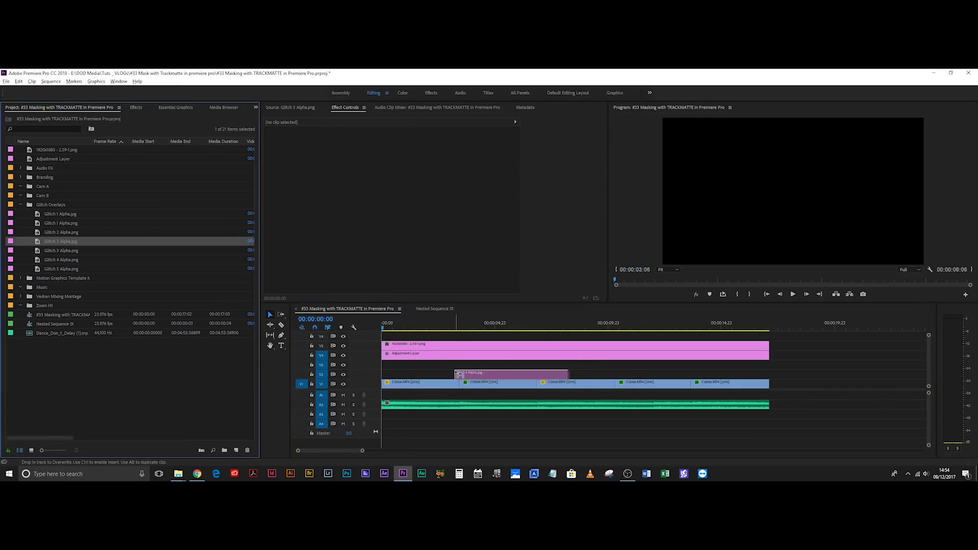
left_click(461, 321)
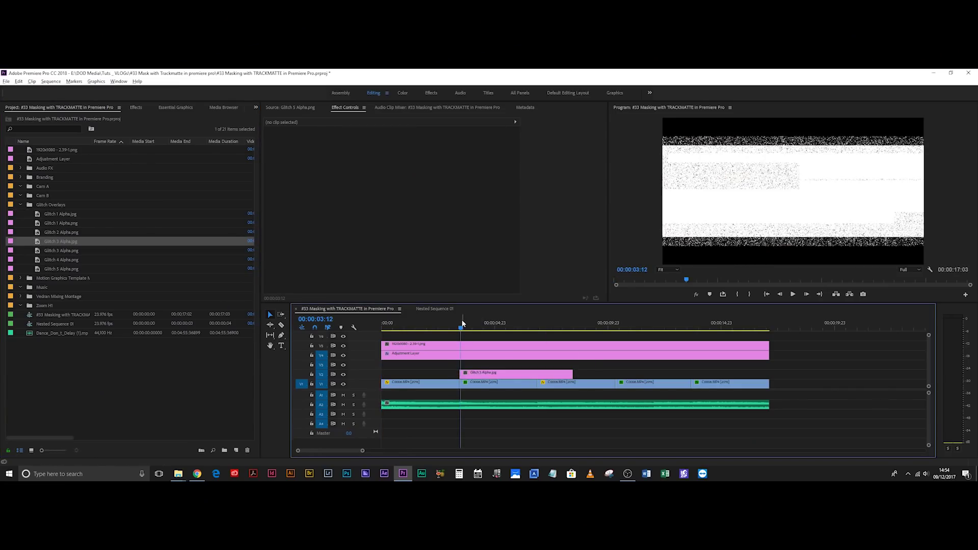
key("equal")
key("equal")
key("equal")
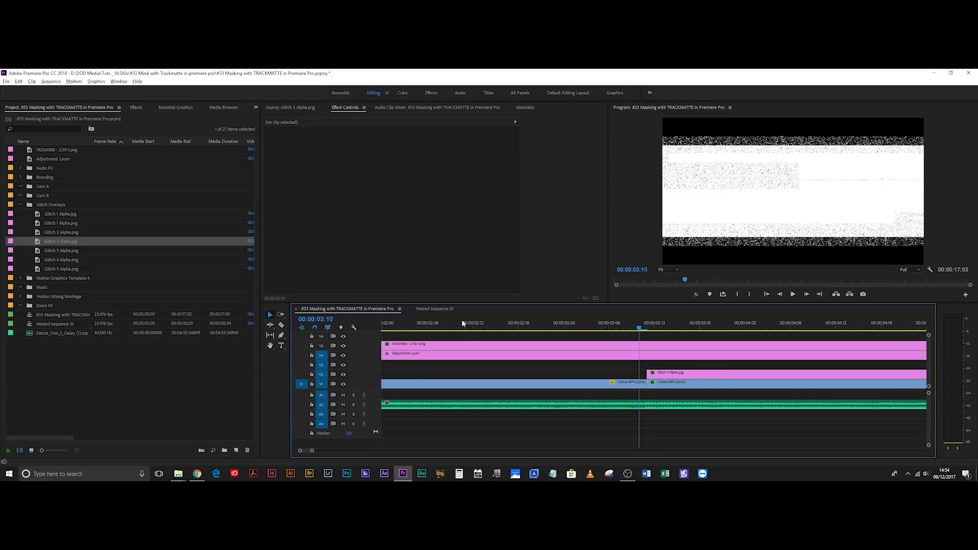
key("Left")
key("Left")
left_click(659, 377)
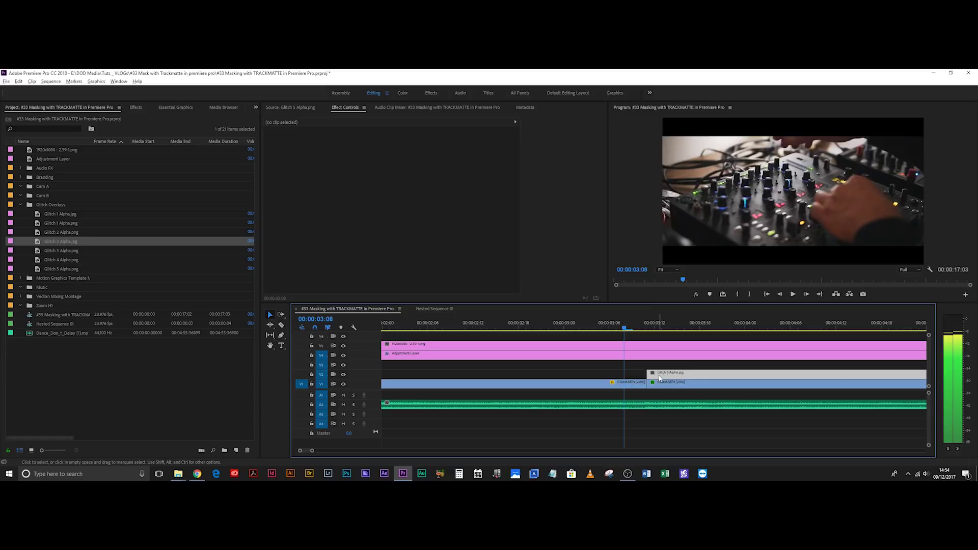
left_click_drag(659, 378, 637, 377)
Split the Glitch 3 Alpha.jpg clip at 00:00:03:14, delete the remainder and play back the transition
key("Right")
key("Right")
key("Right")
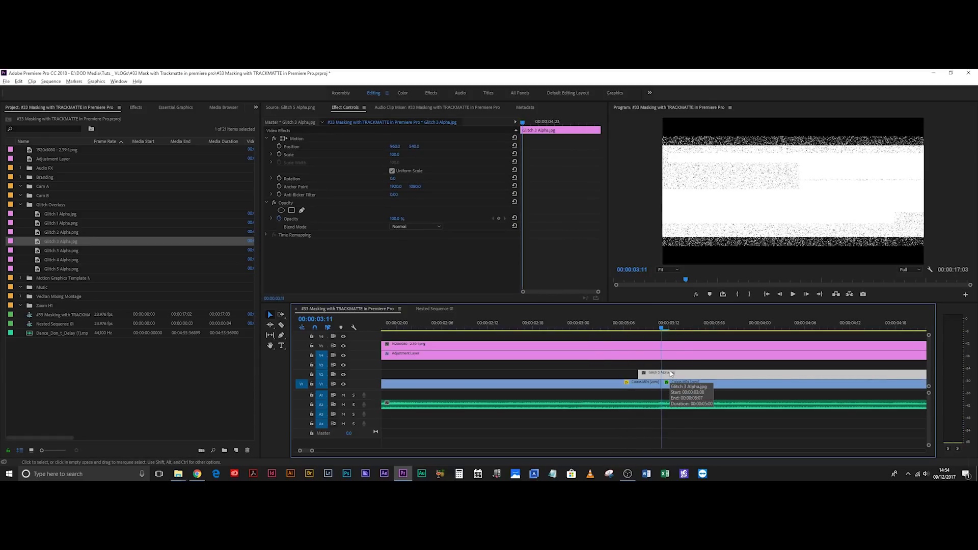
key("space")
key("ctrl+k")
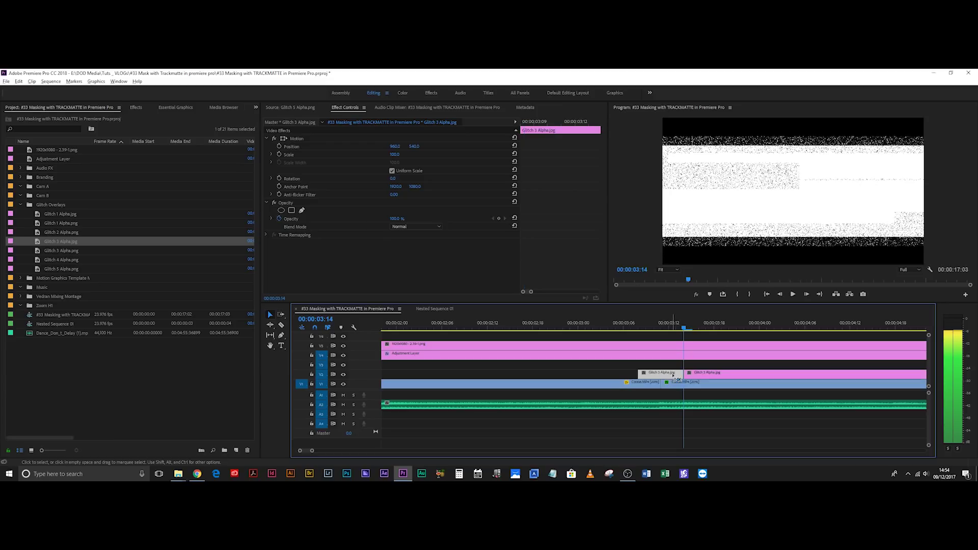
left_click(710, 375)
key("Delete")
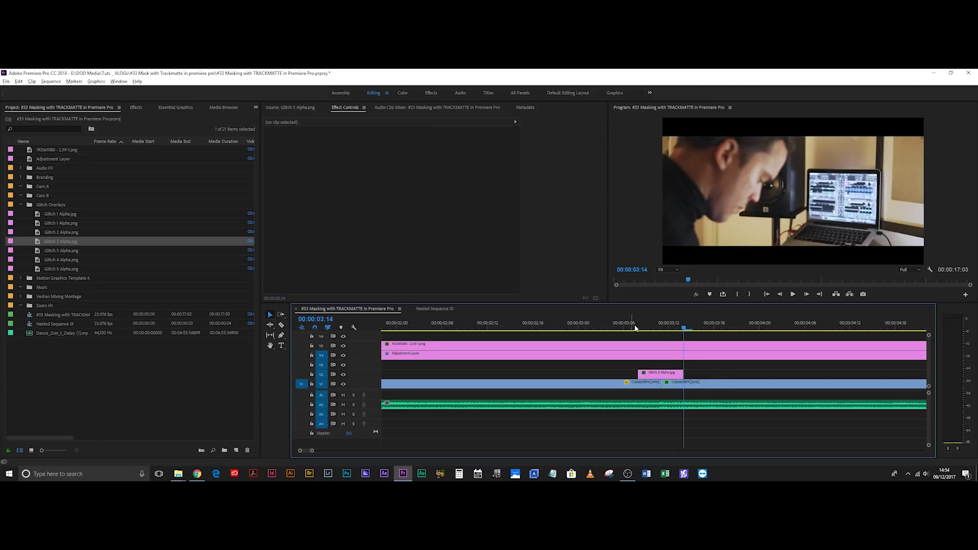
left_click(610, 324)
key("space")
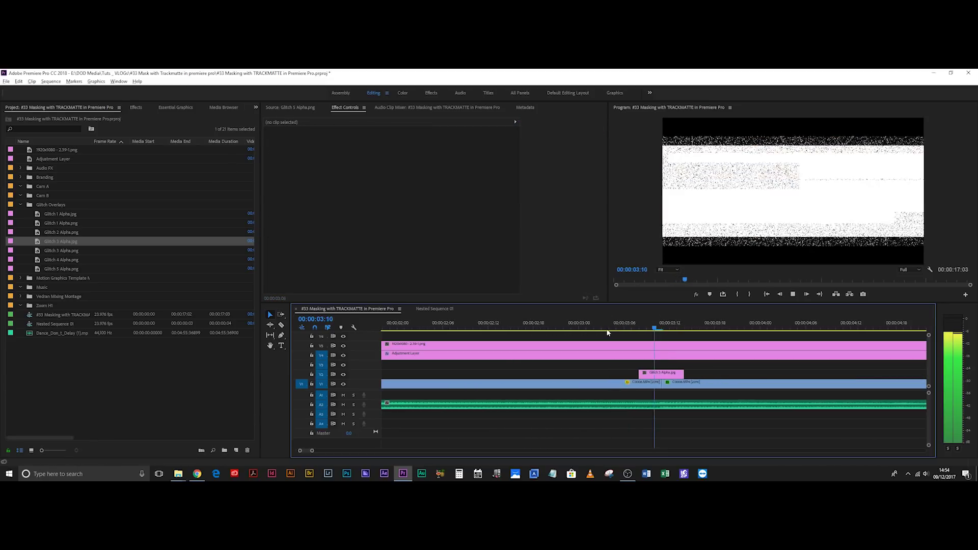
key("space")
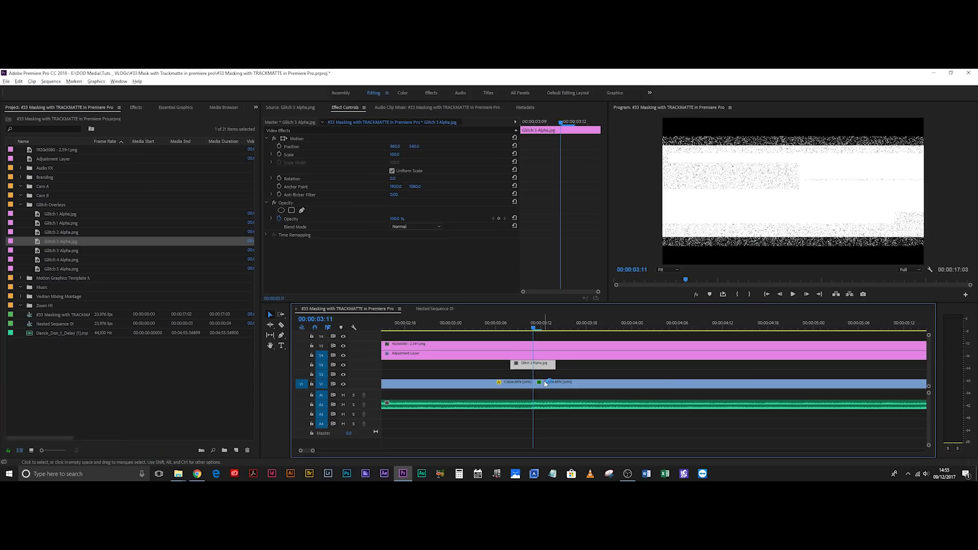
Stack Glitch 3 Alpha.jpg on V3 over the incoming C0006.MP4 on V2, overlapping it with the outgoing V1 clip for the glitch's duration
mouse_move(545, 383)
left_mouse_down()
mouse_move(511, 373)
mouse_move(555, 382)
left_mouse_up()
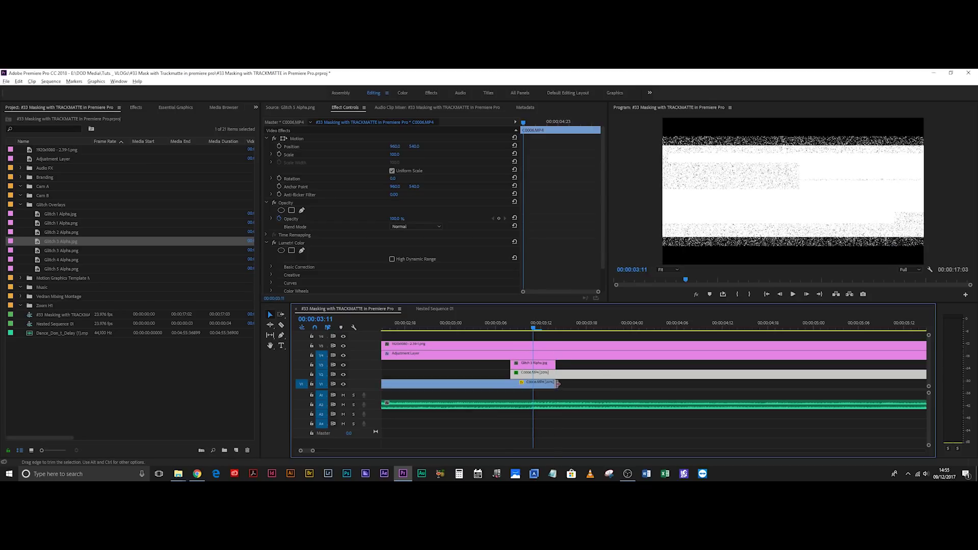
left_click(536, 366)
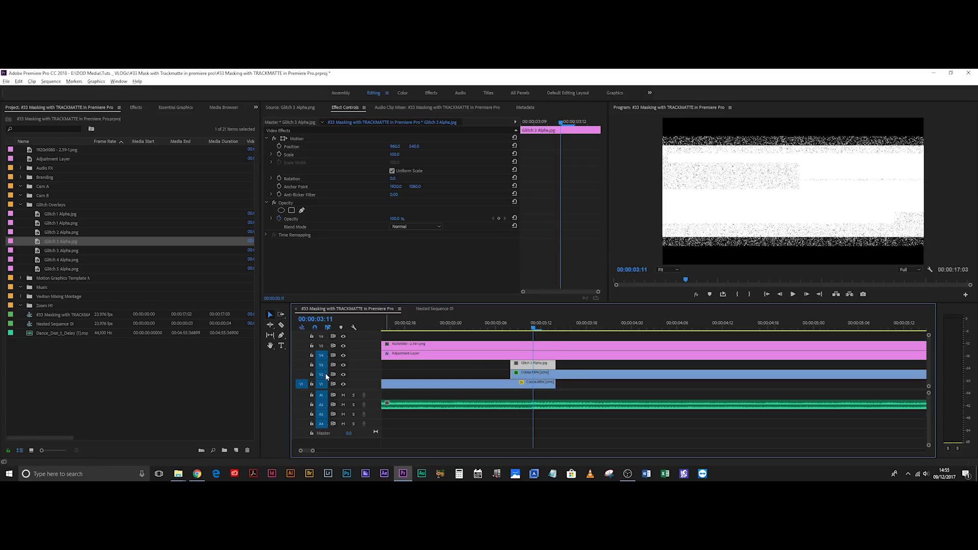
Split the C0006.MP4 clip on V2 at 00:00:03:14, where the glitch overlay ends
left_click(559, 376)
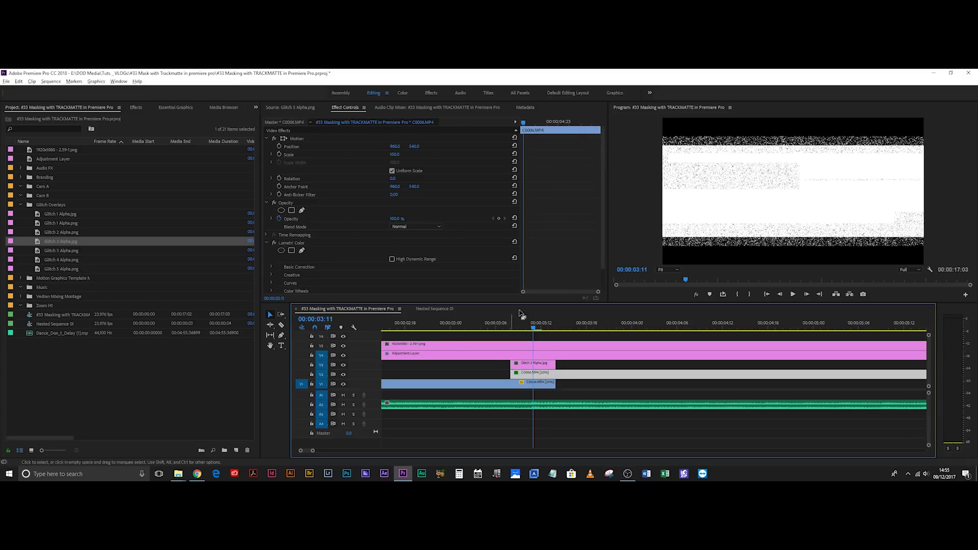
left_click(557, 321)
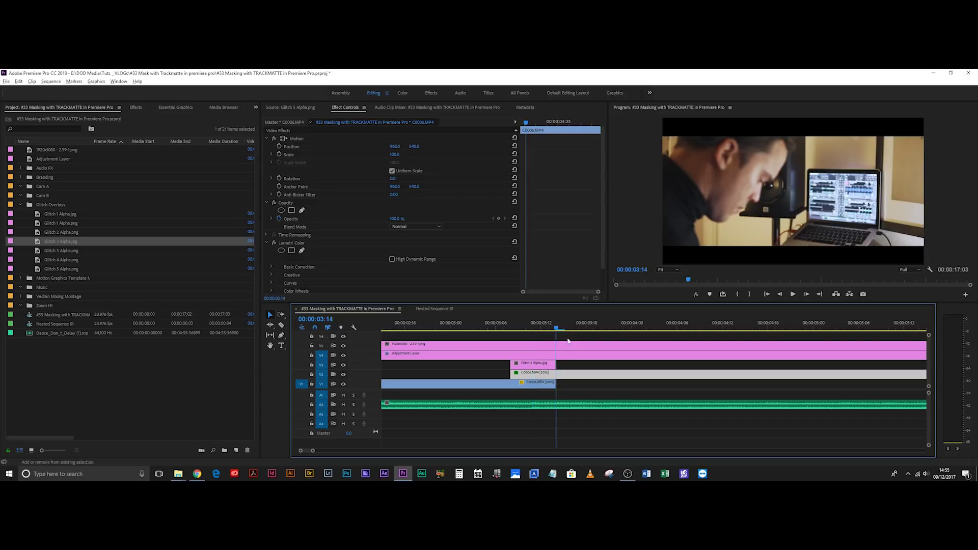
key("ctrl+k")
left_click(566, 374)
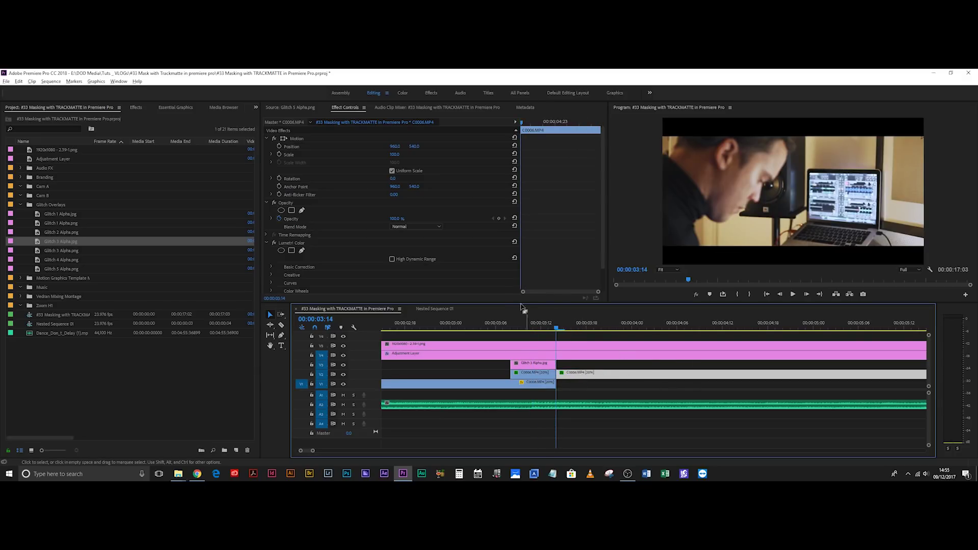
Apply the Track Matte Key effect to the short C0006.MP4 section on V2 beneath the glitch overlay
left_click(541, 324)
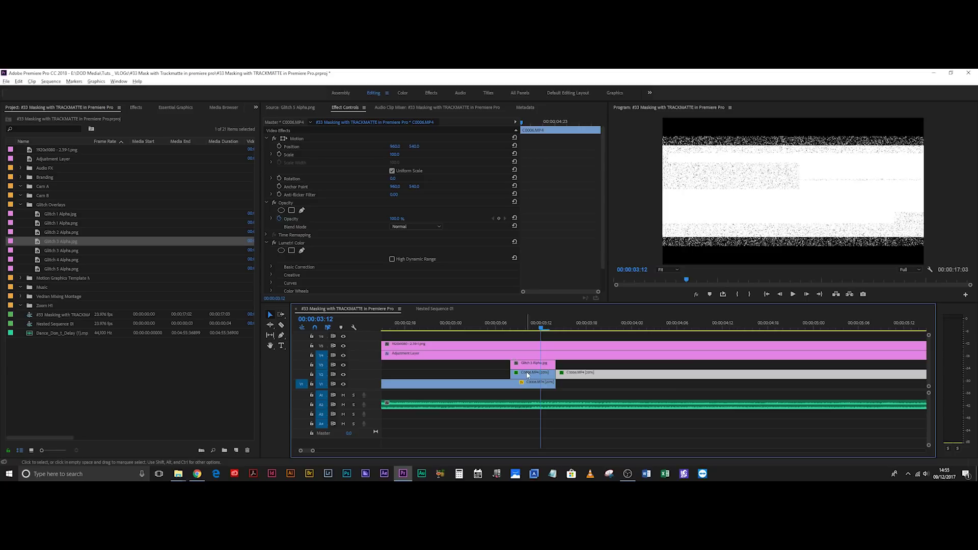
left_click(528, 375)
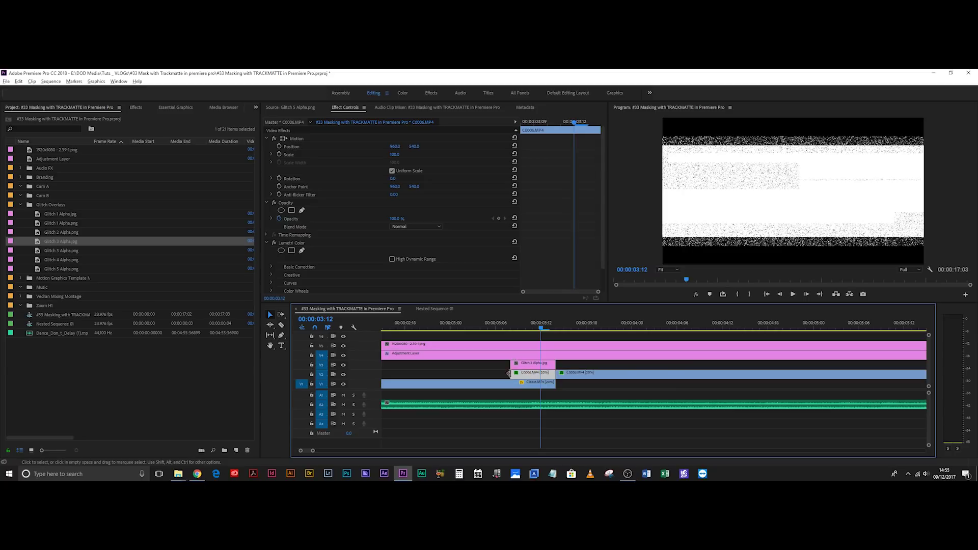
left_click(133, 107)
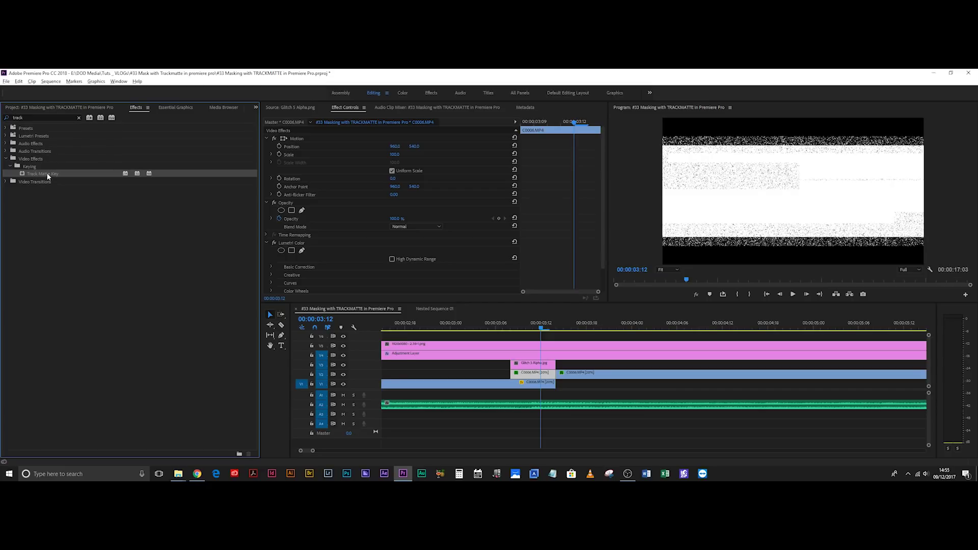
left_click_drag(48, 176, 541, 378)
Set the Track Matte Key's matte to Video 3 and composite using Matte Luma
scroll(525, 185, "down", 3)
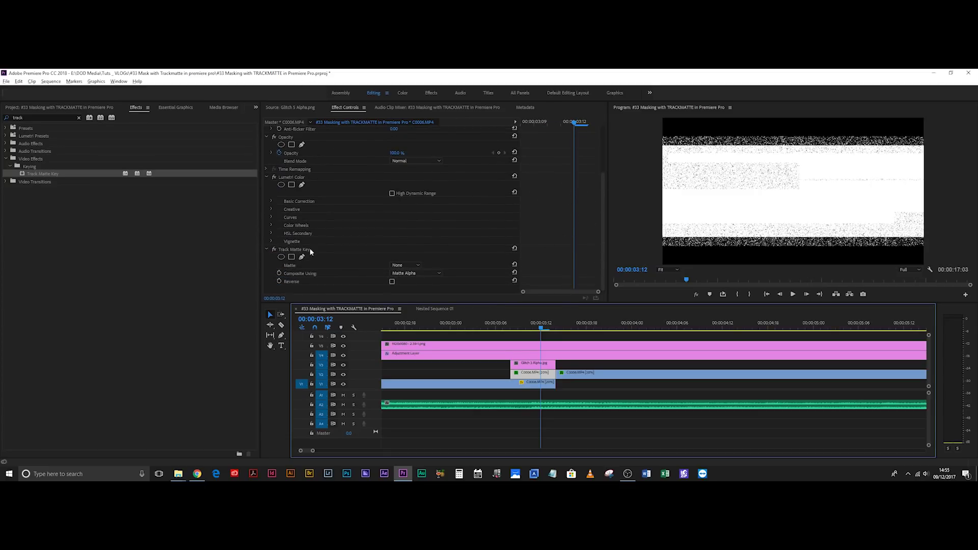
left_click(405, 265)
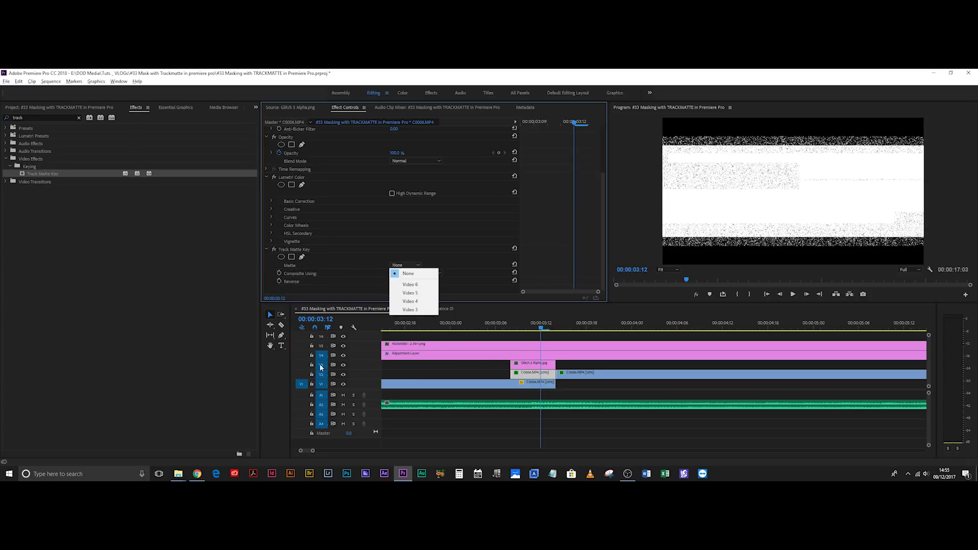
left_click(411, 309)
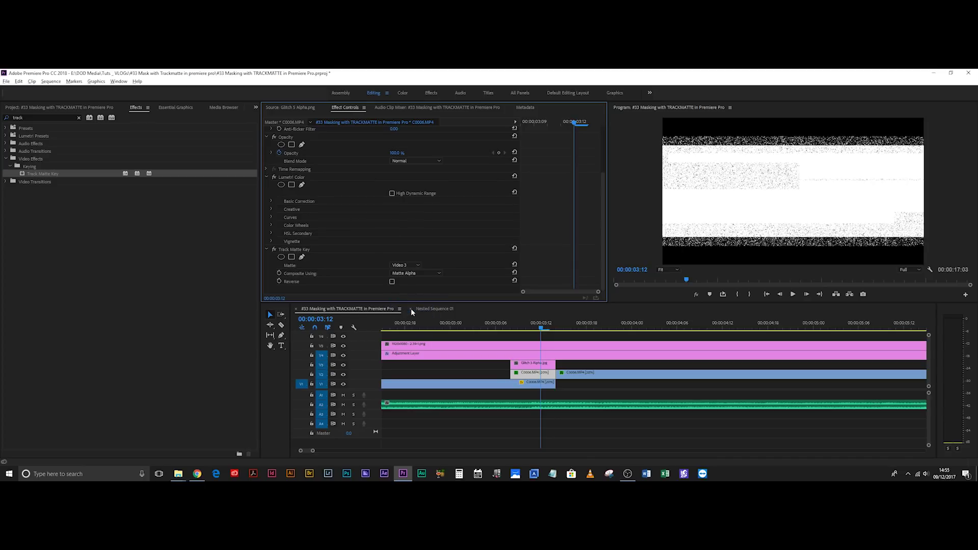
left_click(414, 273)
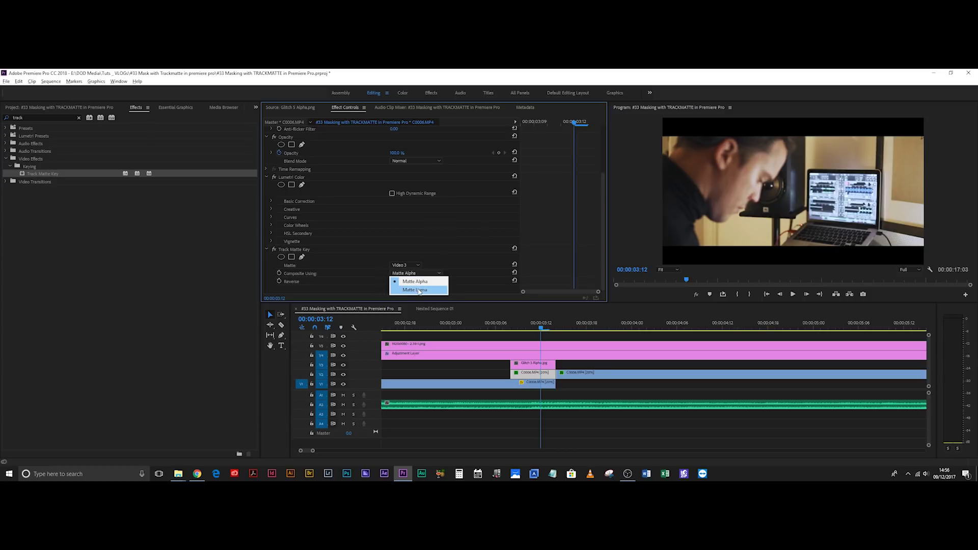
left_click(419, 290)
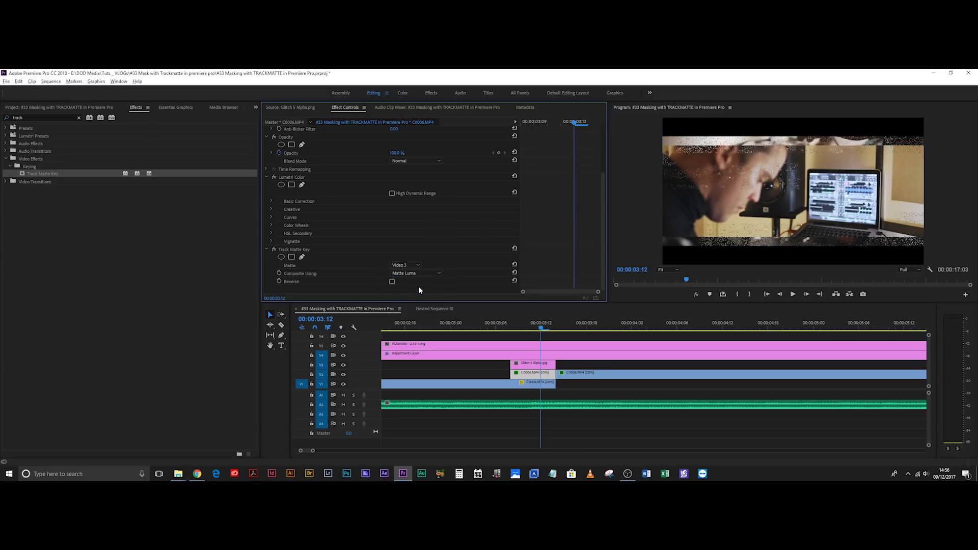
Set the scale of the Glitch 3 Alpha.jpg clip on V3 to 50 and play back the transition
left_click(532, 363)
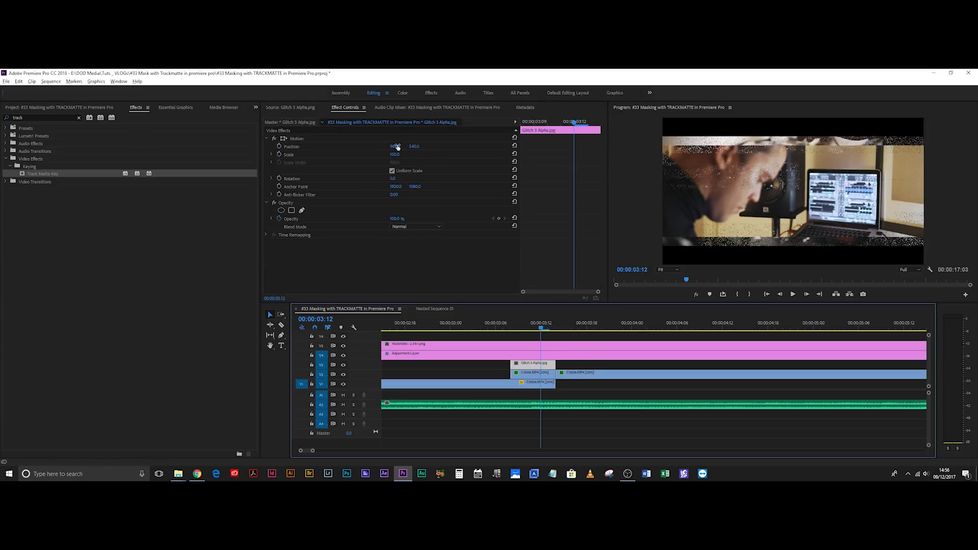
left_click_drag(394, 154, 362, 155)
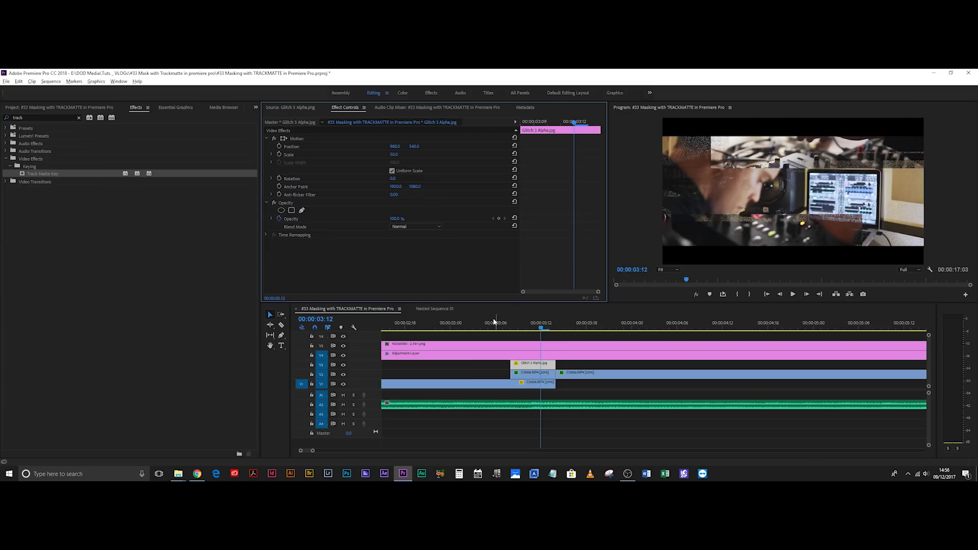
left_click_drag(494, 322, 473, 323)
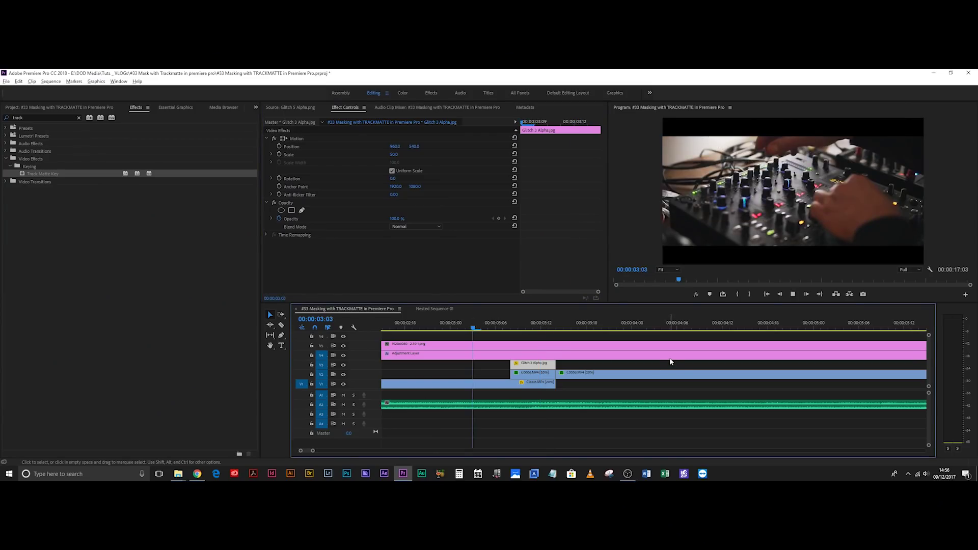
Split the Glitch 3 Alpha.jpg clip at 00:00:03:09, 00:00:03:11 and 00:00:03:12, and delete its last piece
left_click(519, 324)
mouse_move(520, 325)
left_mouse_down()
mouse_move(578, 326)
mouse_move(496, 337)
mouse_move(538, 331)
mouse_move(504, 319)
mouse_move(580, 326)
mouse_move(526, 330)
left_mouse_up()
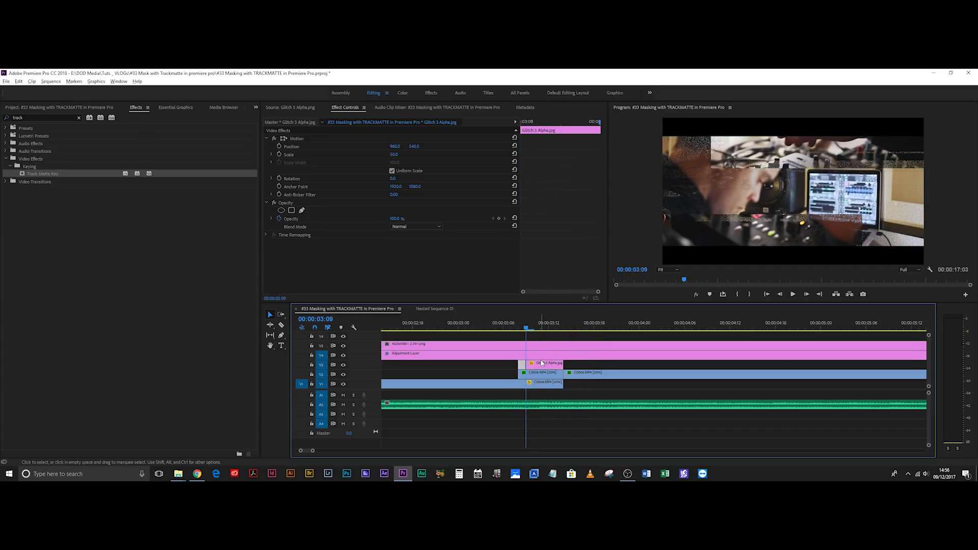
left_click(543, 331)
key("ctrl+k")
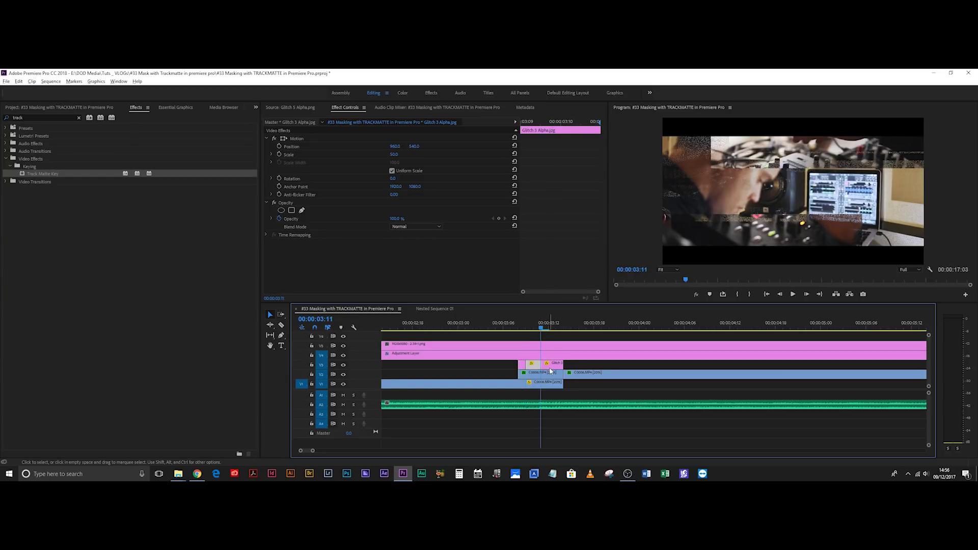
left_click(552, 329)
key("ctrl+k")
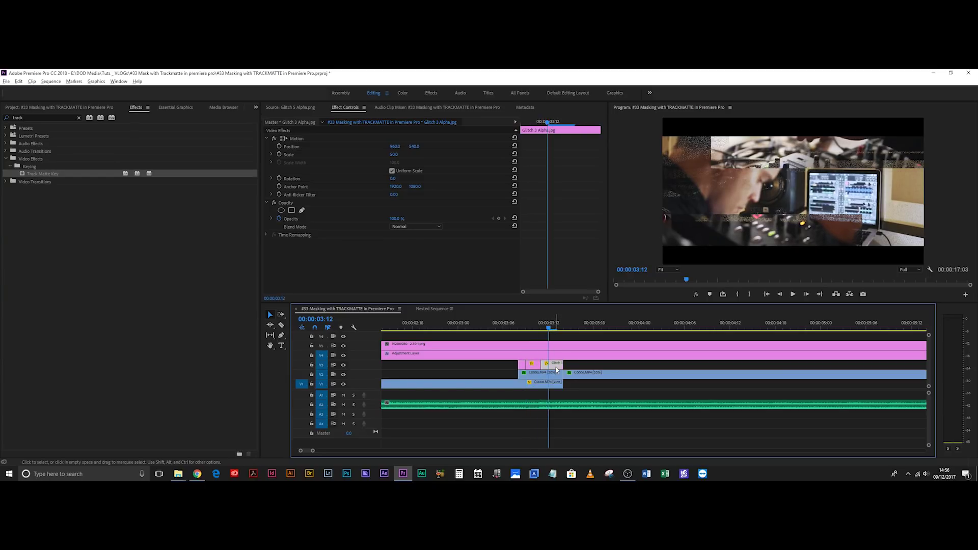
left_click(558, 366)
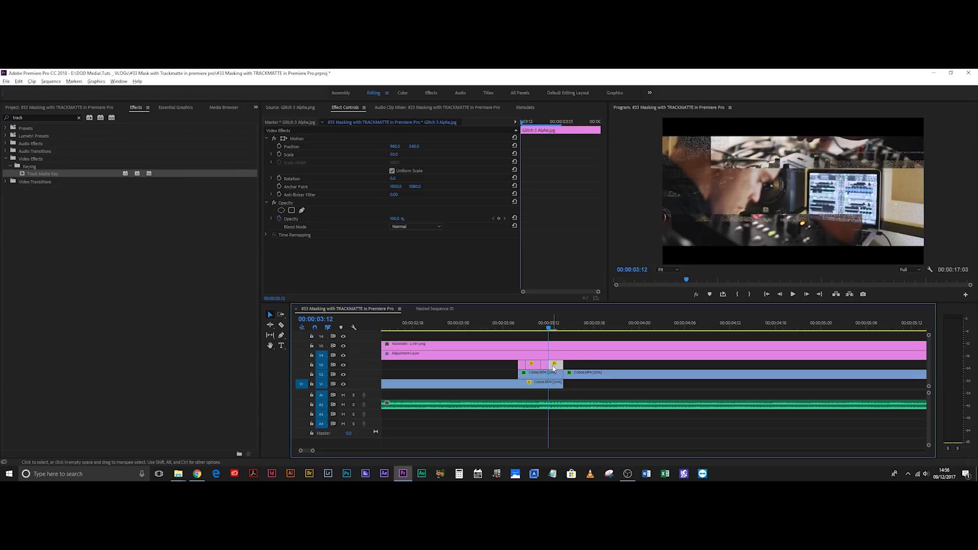
key("Delete")
Place Glitch 1 Alpha.jpg on V3 at 00:00:03:12 and split it at 00:00:03:14
left_click(57, 107)
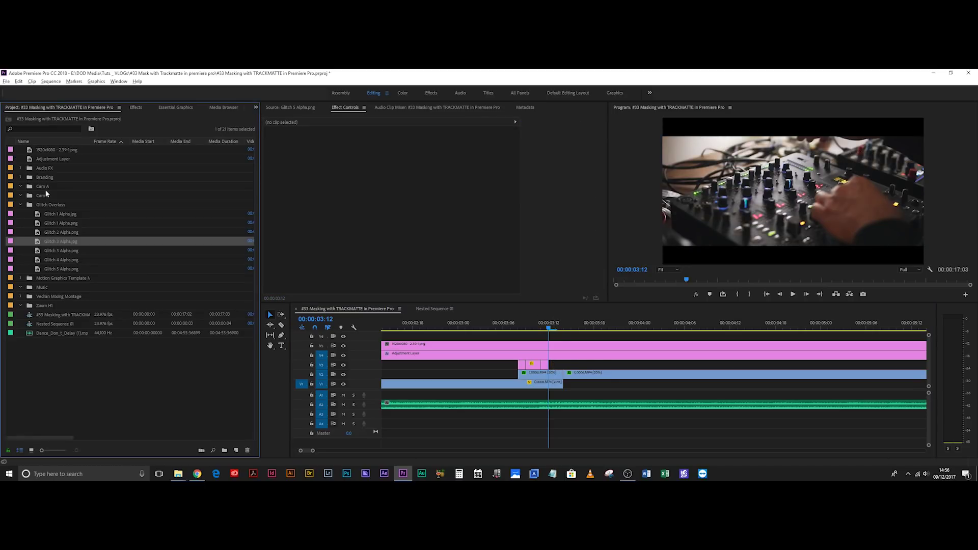
left_click(57, 214)
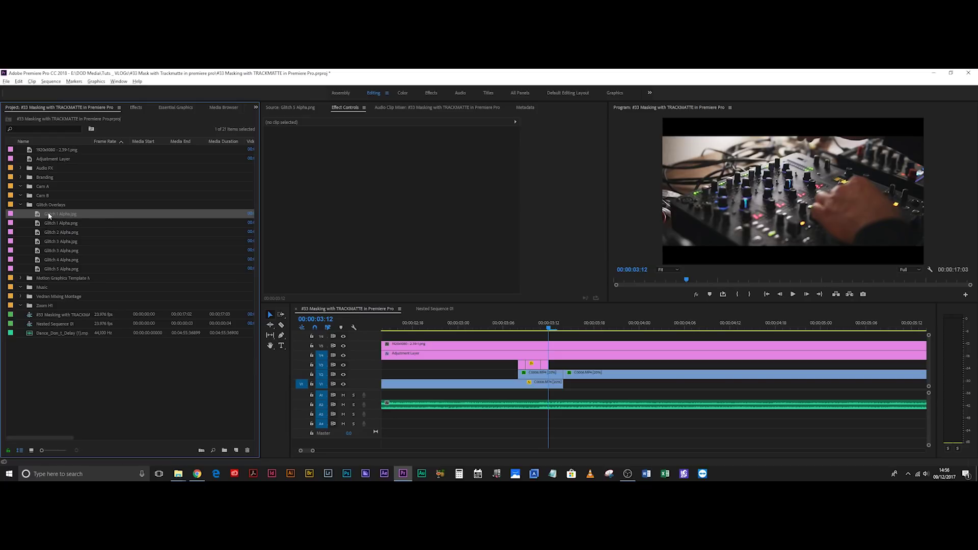
mouse_move(464, 323)
left_mouse_down()
mouse_move(563, 360)
mouse_move(545, 365)
left_mouse_up()
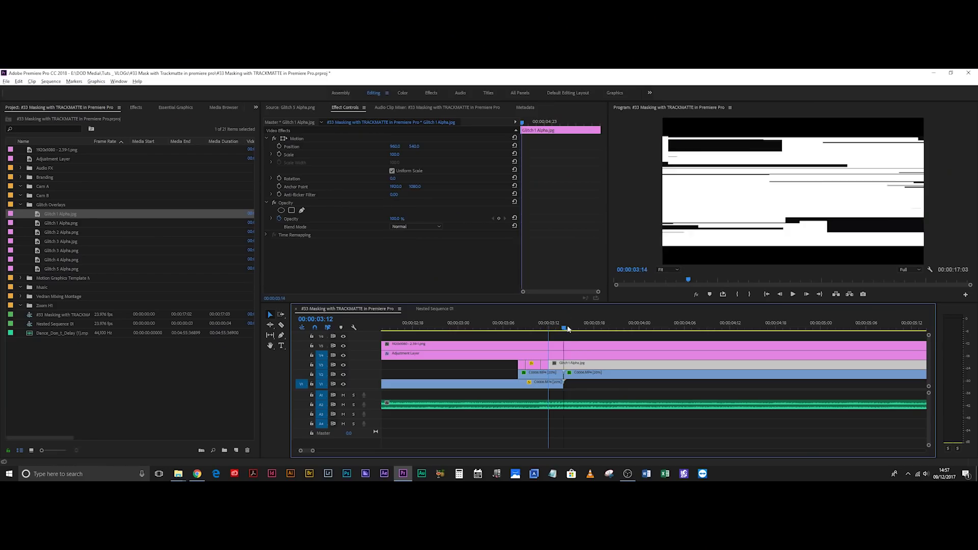
key("w")
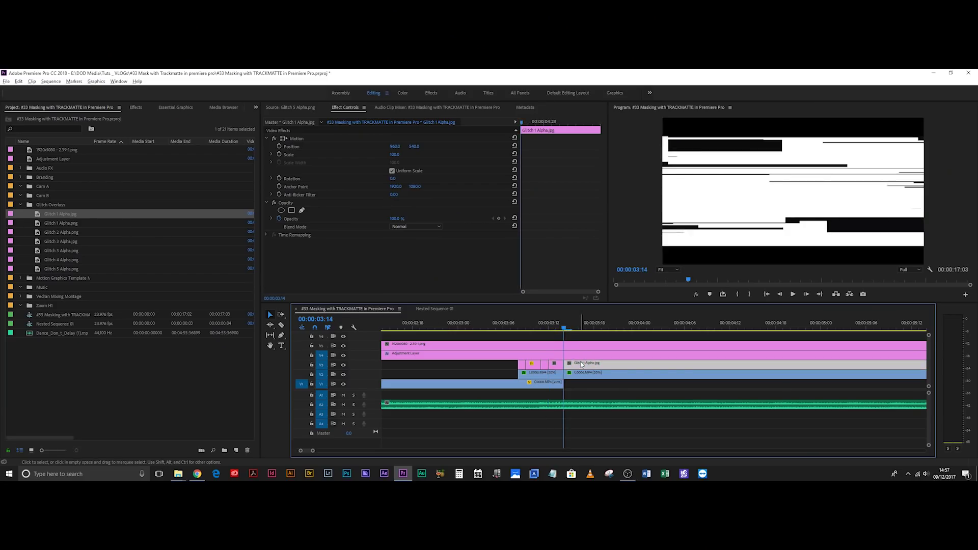
Remove the excess Glitch 1 Alpha.jpg and scale the second Glitch 3 Alpha.jpg piece, starting at 00:00:03:09, to about 85
left_click(558, 323)
left_click_drag(556, 326, 530, 342)
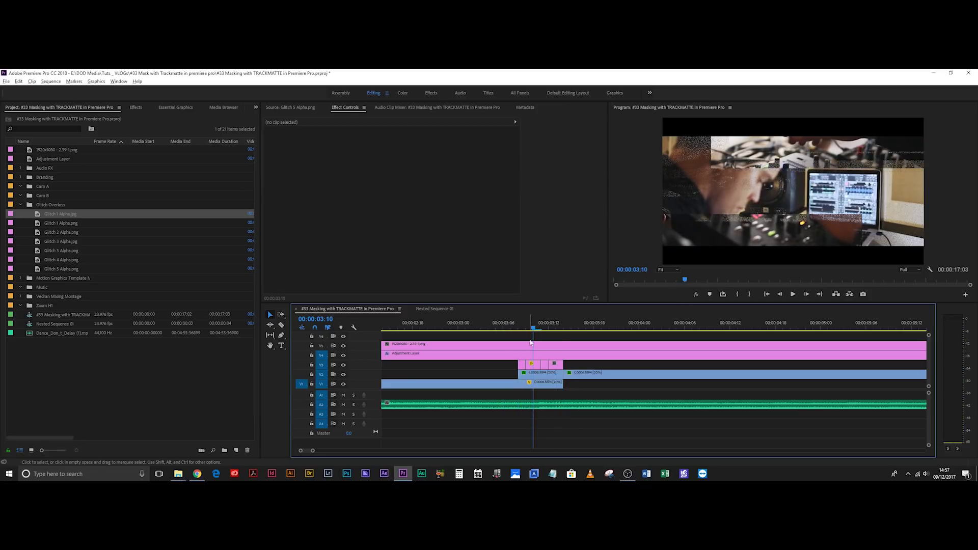
left_click(535, 365)
left_click_drag(392, 156, 369, 156)
left_click(544, 328)
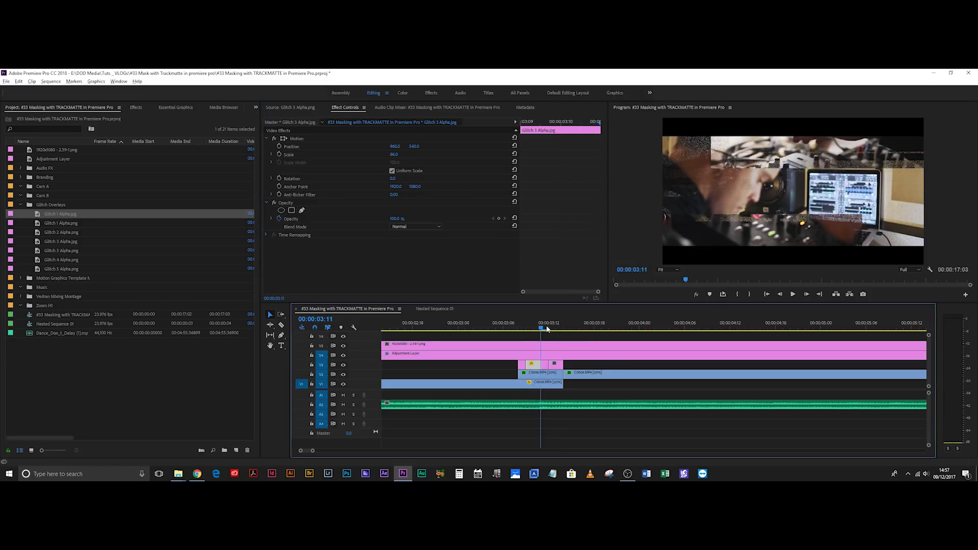
Rotate the Glitch 3 Alpha.jpg piece on V3 starting at 00:00:03:11 by 180 degrees
left_click(545, 364)
left_click(393, 179)
type("180")
key("Return")
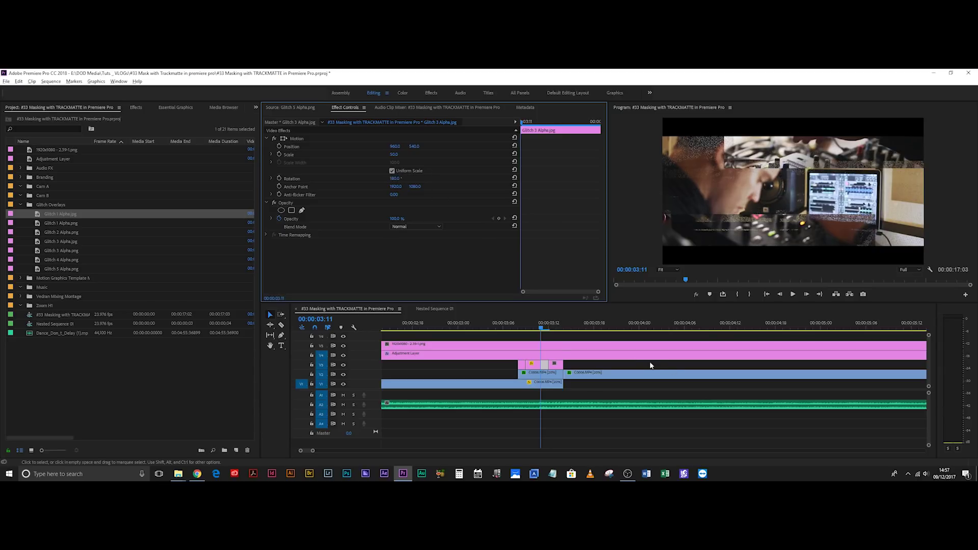
Split the C0006.MP4 clip on V1 beneath the transition at 00:00:03:08, 00:00:03:10 and 00:00:03:13
left_click(555, 324)
left_click(510, 328)
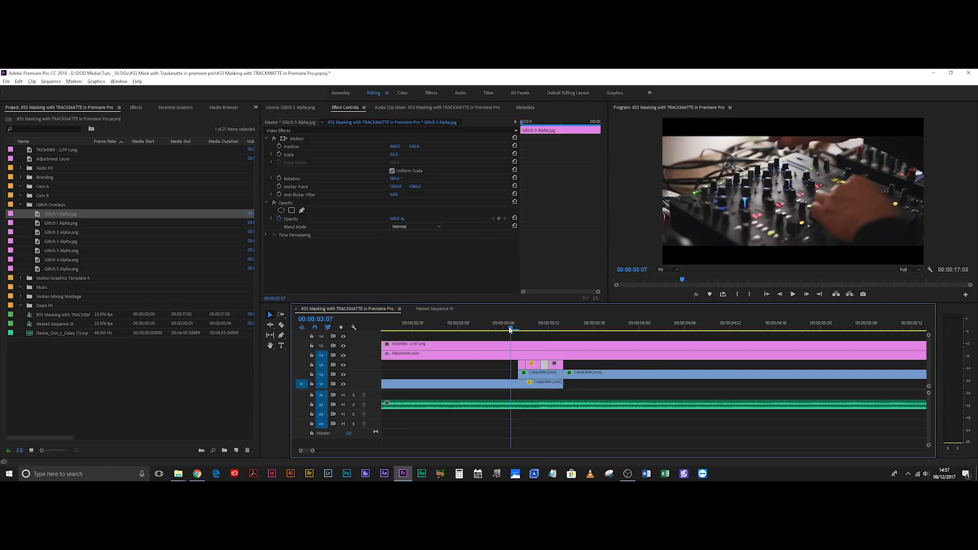
left_click(516, 326)
mouse_move(516, 327)
left_mouse_down()
mouse_move(535, 328)
mouse_move(494, 332)
mouse_move(573, 332)
mouse_move(518, 329)
left_mouse_up()
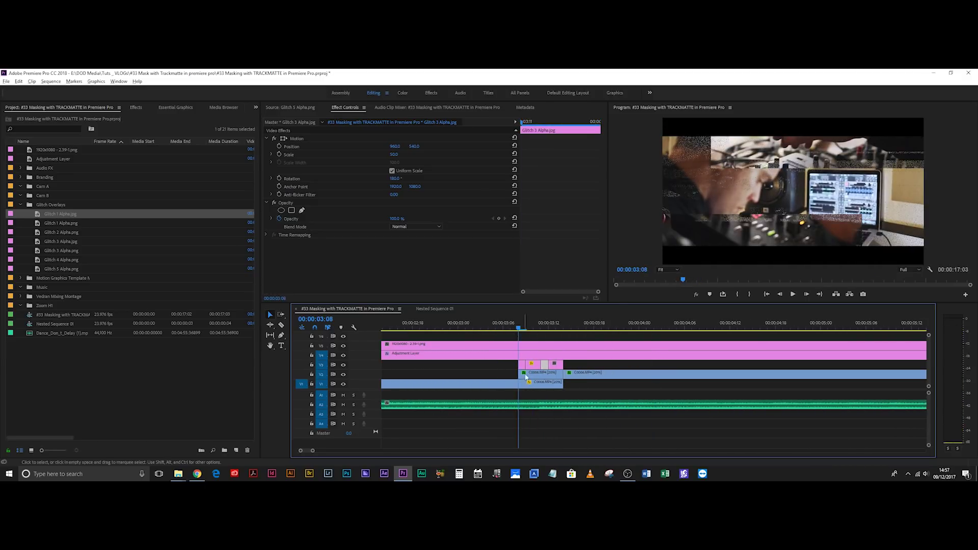
left_click(526, 387)
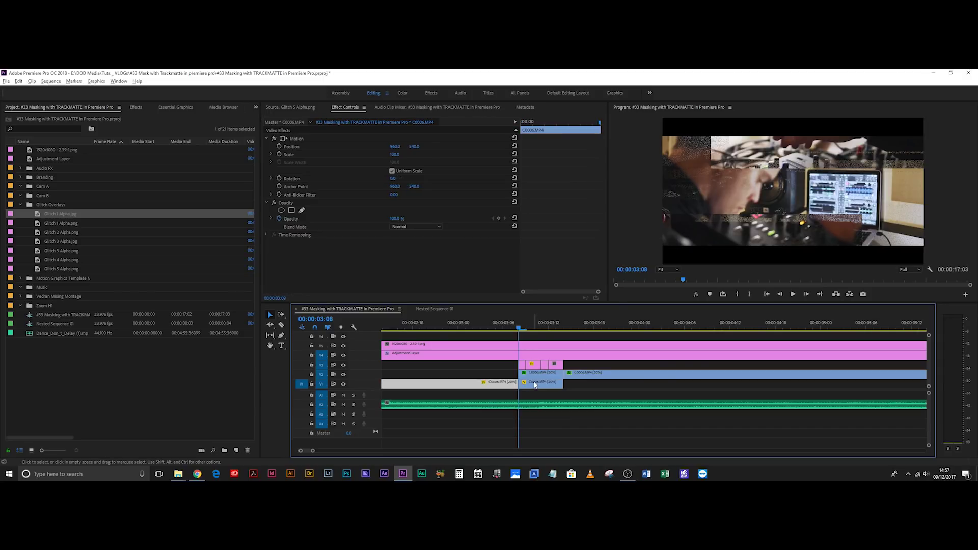
key("Right")
key("Right")
key("ctrl+k")
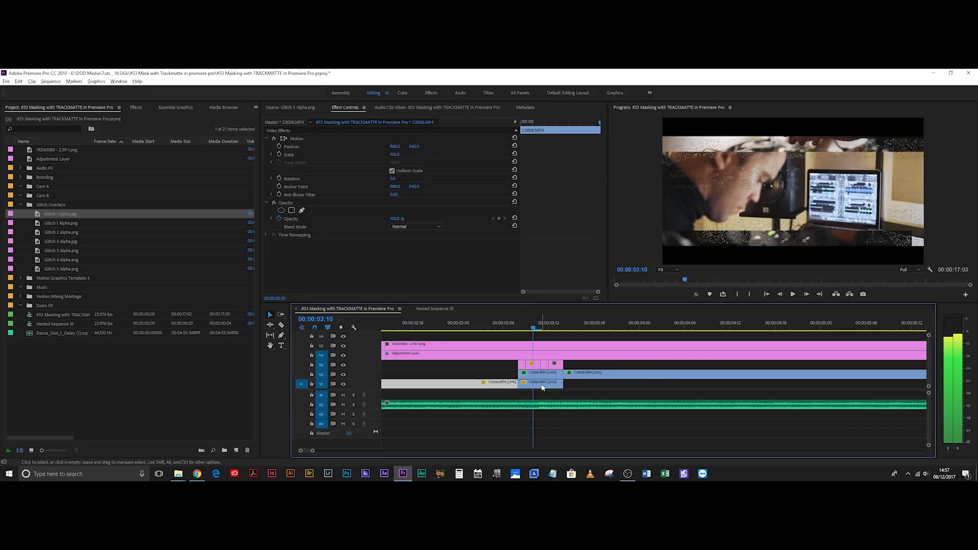
key("Right")
key("Right")
key("Right")
left_click(552, 387)
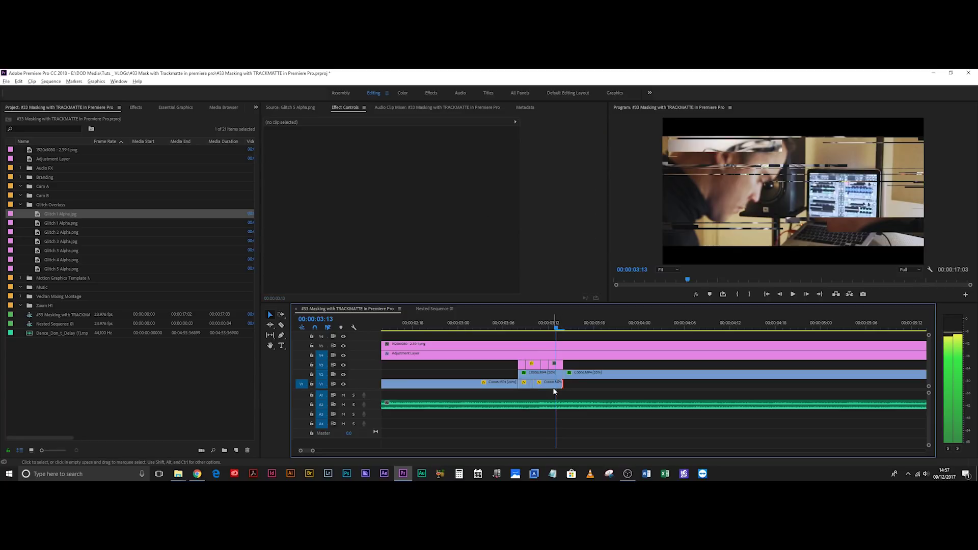
Split the C0006.MP4 transition clip on V2 at 00:00:03:12 and 00:00:03:09
left_click(554, 375)
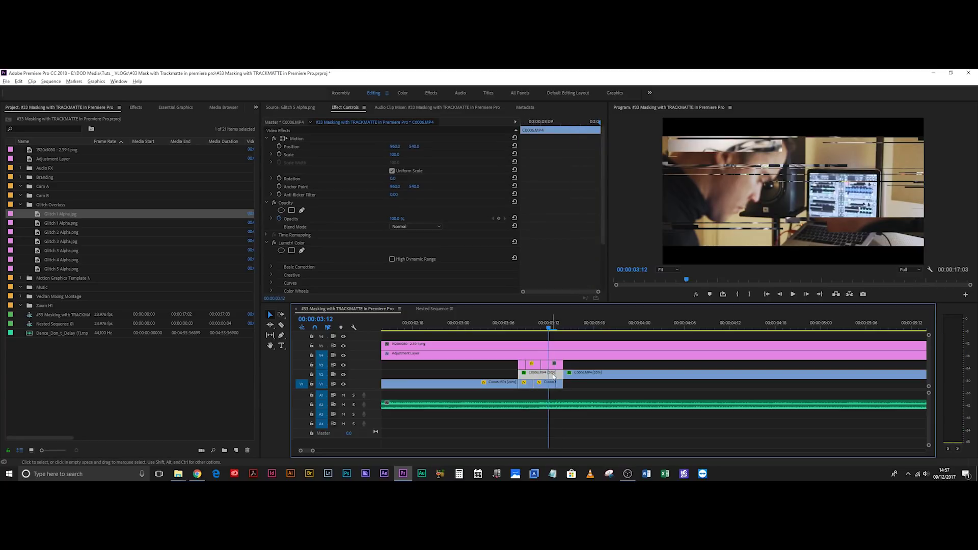
key("Left")
key("Left")
key("Left")
key("Left")
key("ctrl+alt+q")
Set the scale of the V2 piece between 00:00:03:09 and 00:00:03:12 to 120
left_click(397, 154)
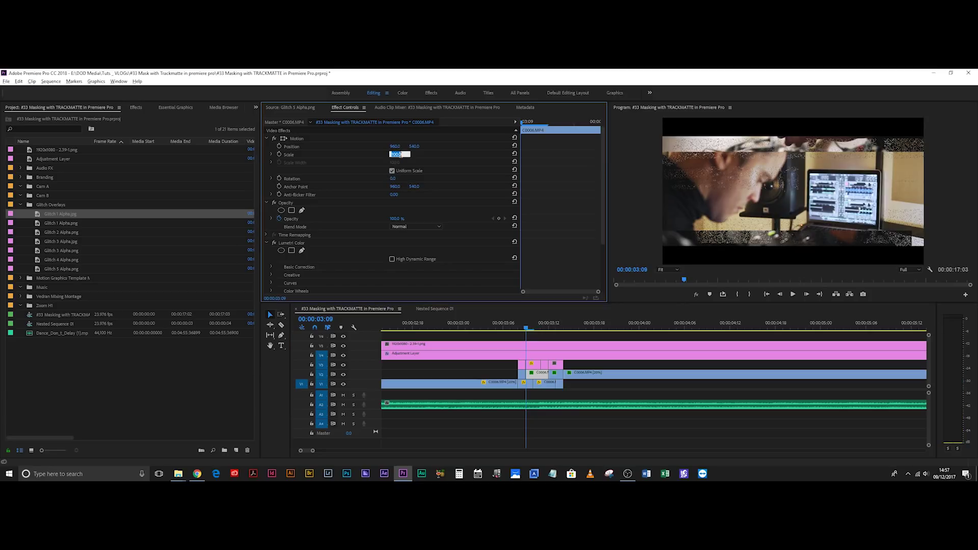
type("120")
key("Return")
Scale the V1 piece starting at 00:00:03:10 to 120, and enlarge the V1 piece starting at 00:00:03:13
left_click(546, 384)
left_click(396, 154)
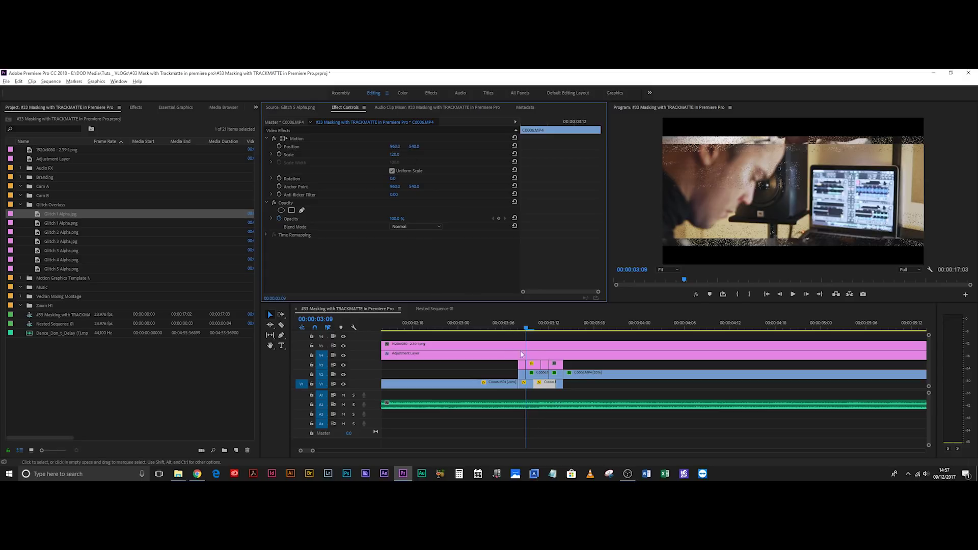
left_click(562, 384)
left_click(398, 154)
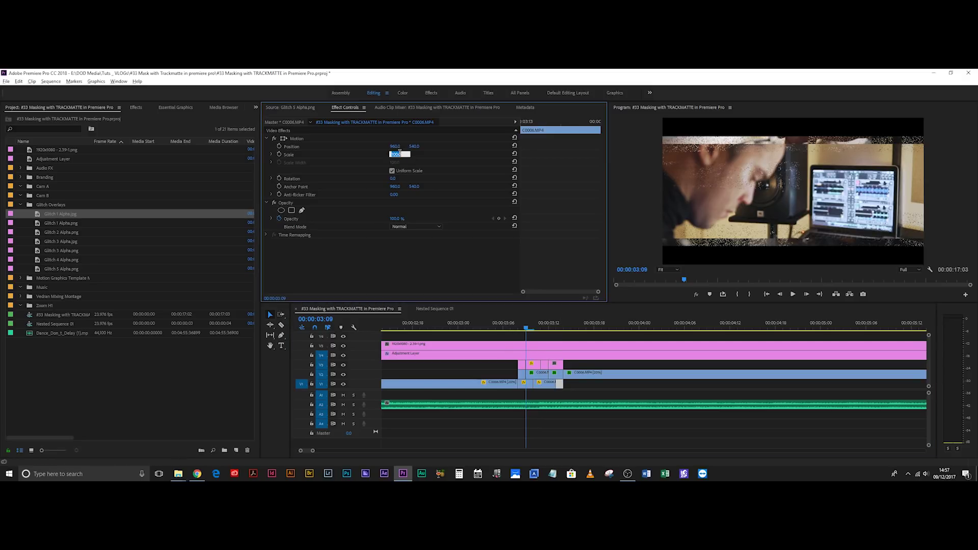
left_click(497, 319)
key("space")
key("space")
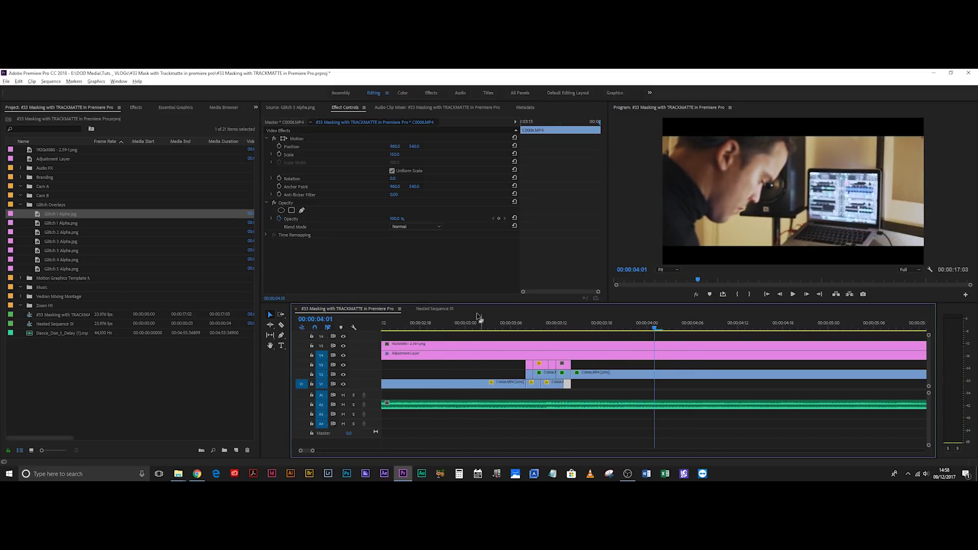
left_click_drag(507, 326, 534, 326)
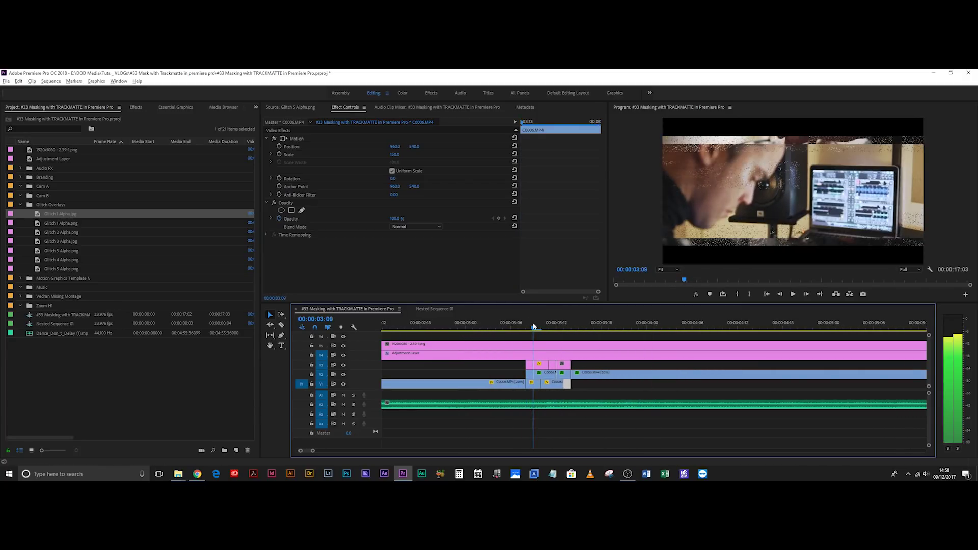
Find the Channel Mixer effect by searching for "color" and apply it to the V1 piece between 00:00:03:08 and 00:00:03:10
left_click(536, 383)
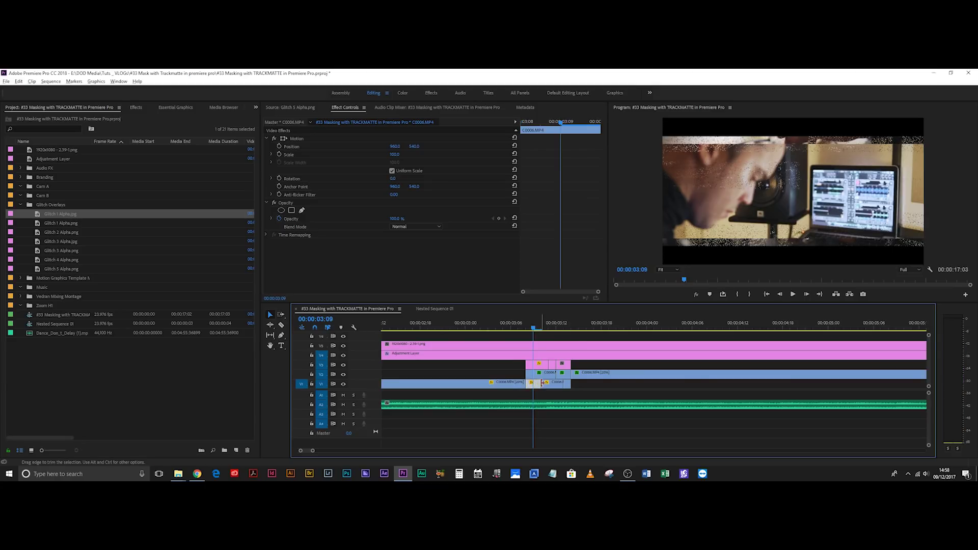
left_click(131, 108)
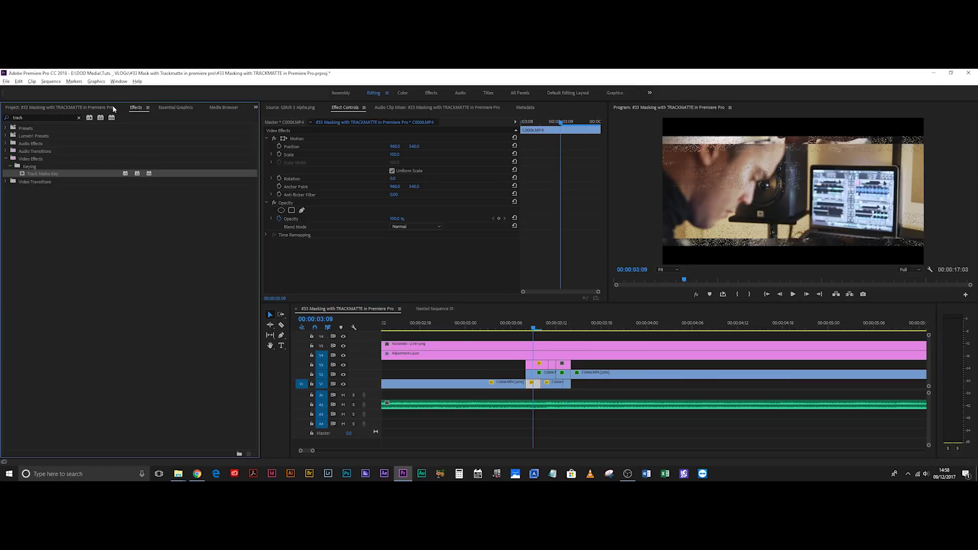
left_click(52, 117)
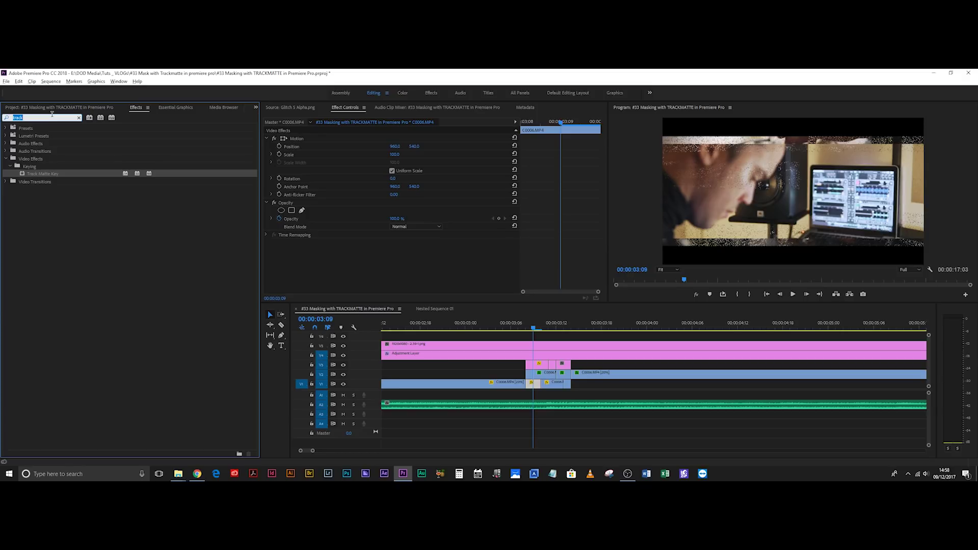
type("color")
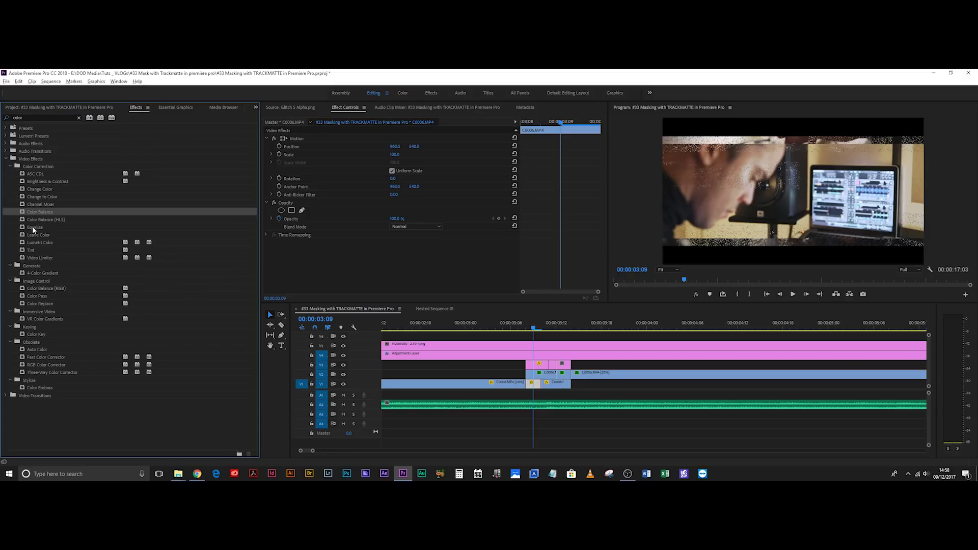
double_click(33, 203)
scroll(554, 235, "down", 3)
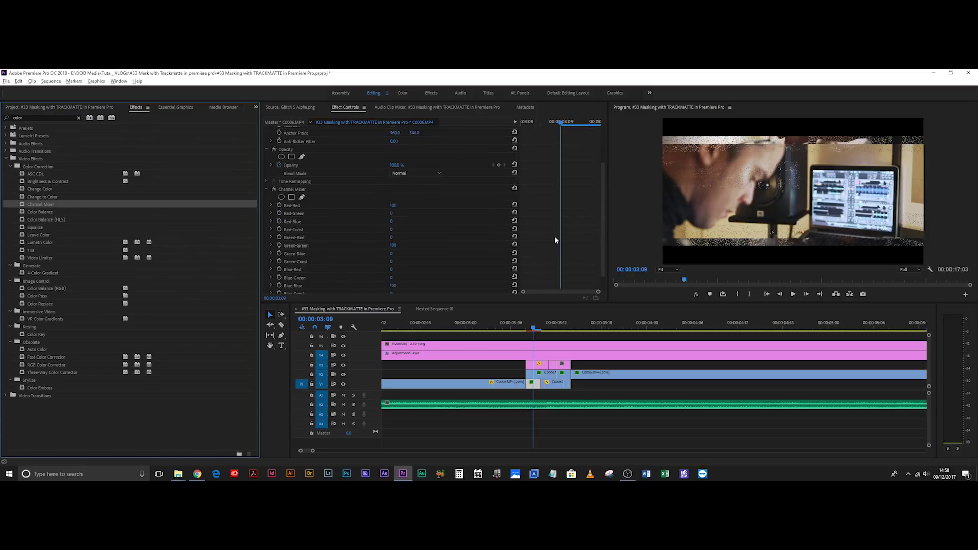
Set Green-Green and Blue-Blue to 0 in the Channel Mixer of the V1 piece starting at 00:00:03:08
left_click(393, 229)
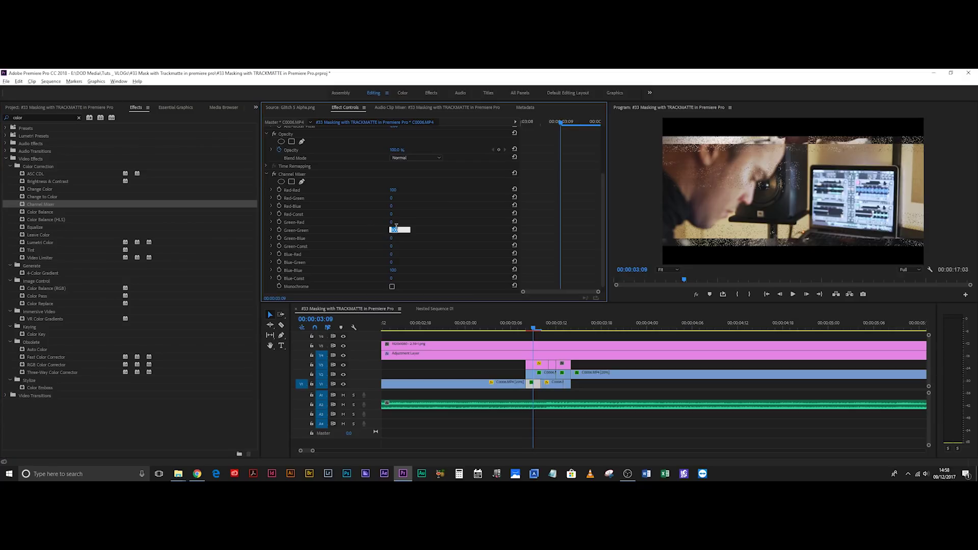
type("0")
key("Return")
left_click(393, 270)
type("0")
key("Return")
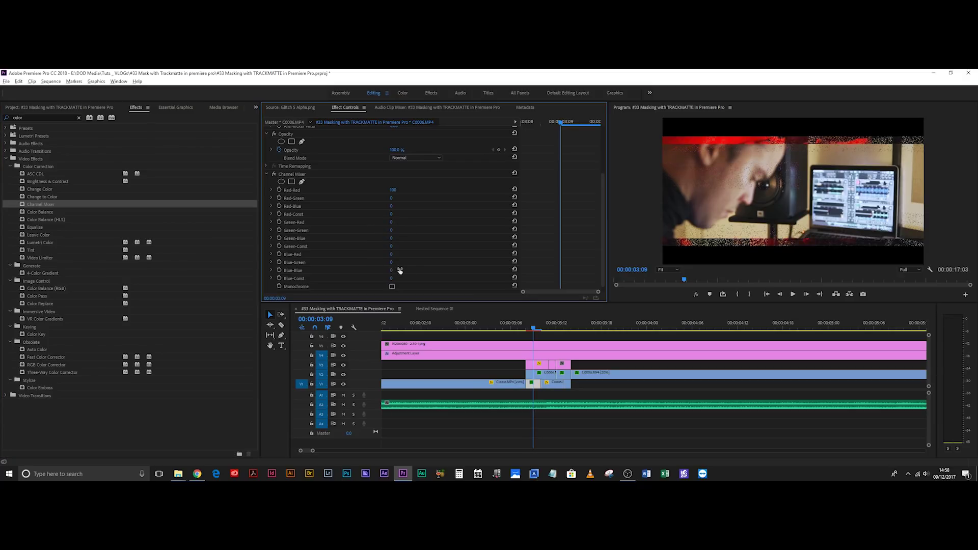
left_click(533, 325)
mouse_move(534, 325)
left_mouse_down()
mouse_move(548, 323)
mouse_move(533, 324)
left_mouse_up()
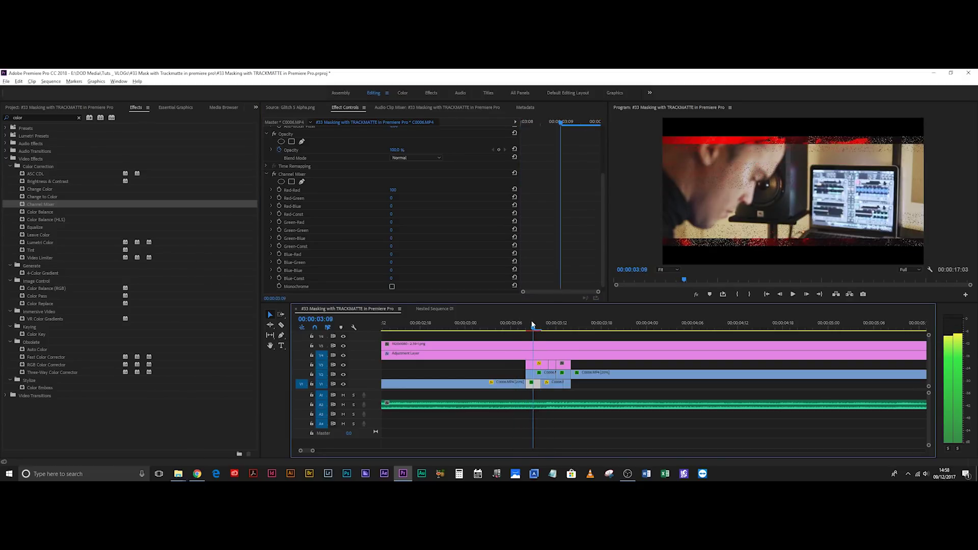
Copy the Channel Mixer effect from the V1 piece starting at 00:00:03:08 to the V2 piece starting at 00:00:03:09
left_click(546, 376)
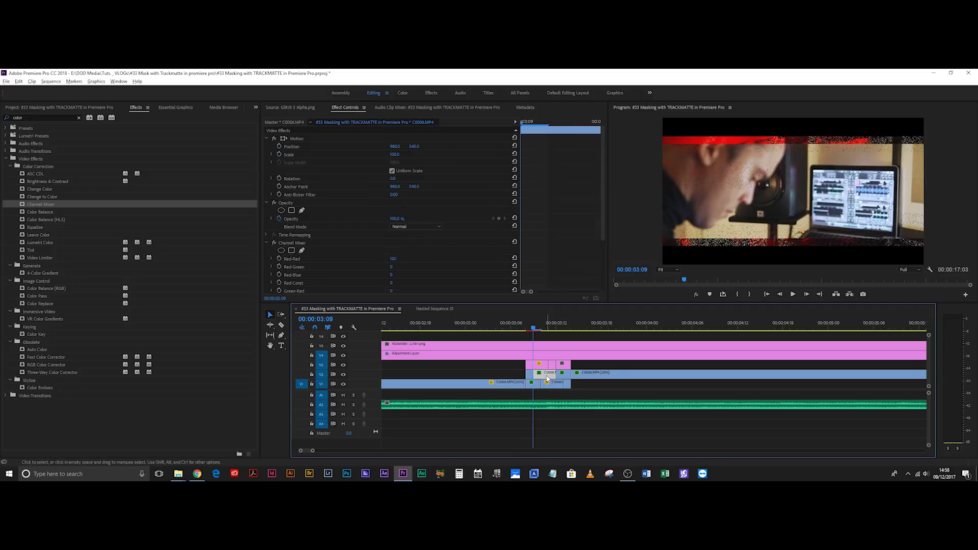
left_click(535, 384)
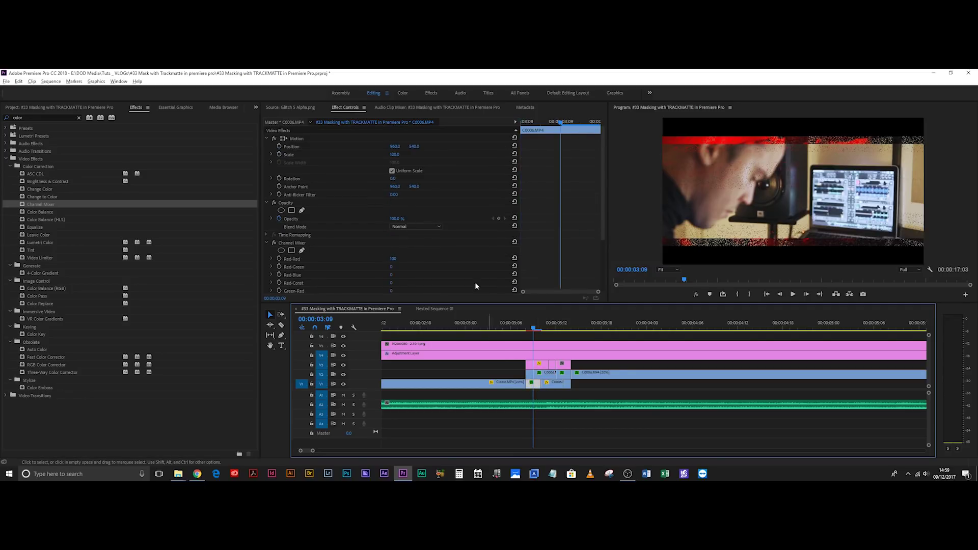
scroll(326, 219, "down", 2)
left_click(284, 170)
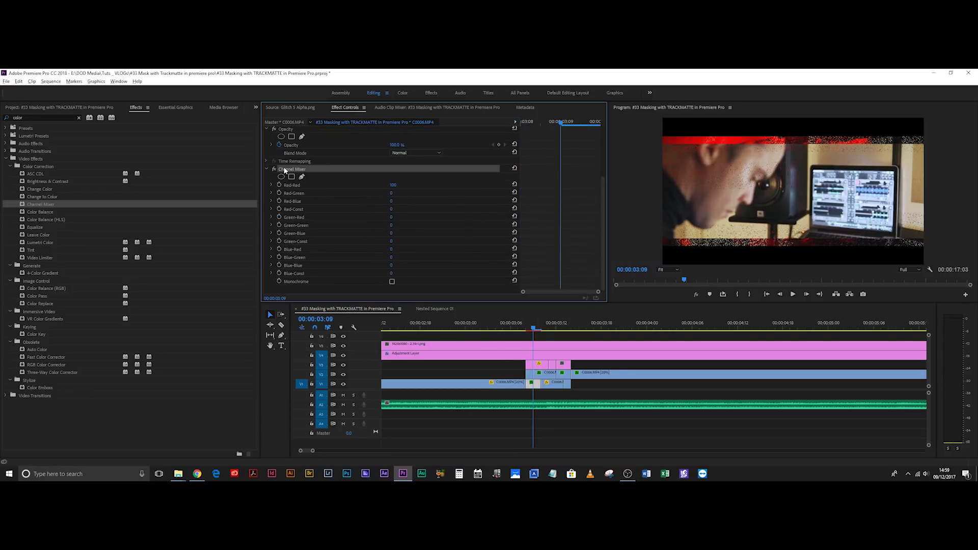
left_click(550, 385)
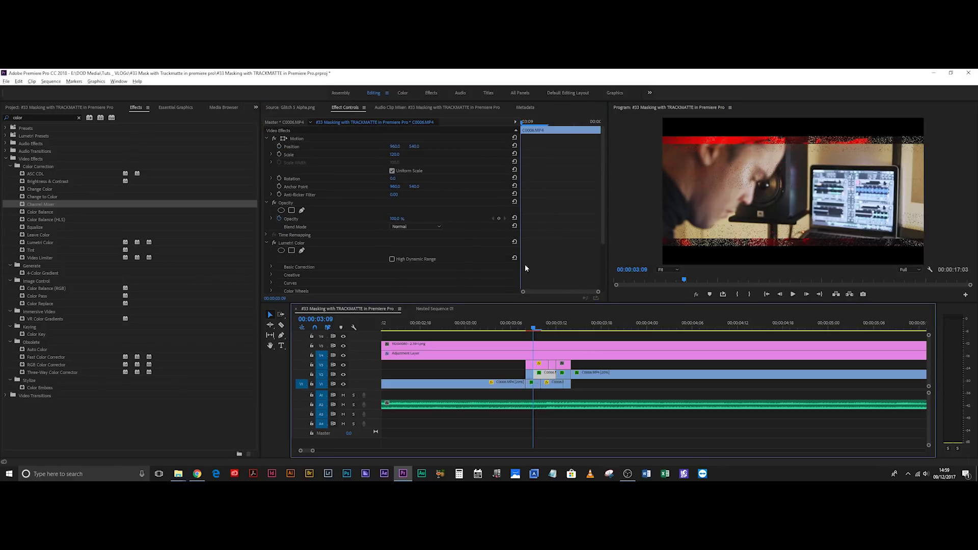
left_click(546, 258)
scroll(545, 258, "down", 5)
scroll(548, 262, "down", 4)
Set Red-Red to 0 and Green-Green to 100 on the V2 piece starting at 00:00:03:09, and play back the transition
left_click(396, 185)
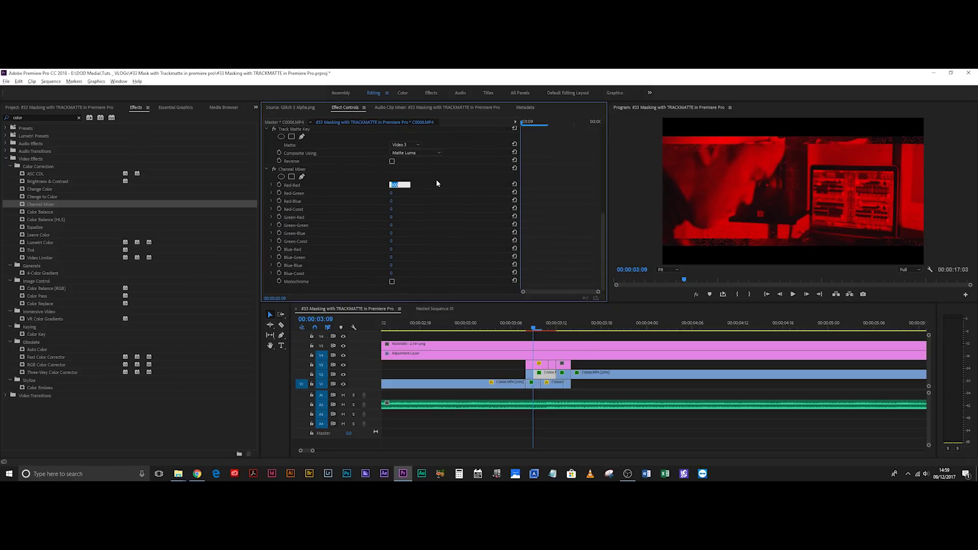
type("0")
key("Return")
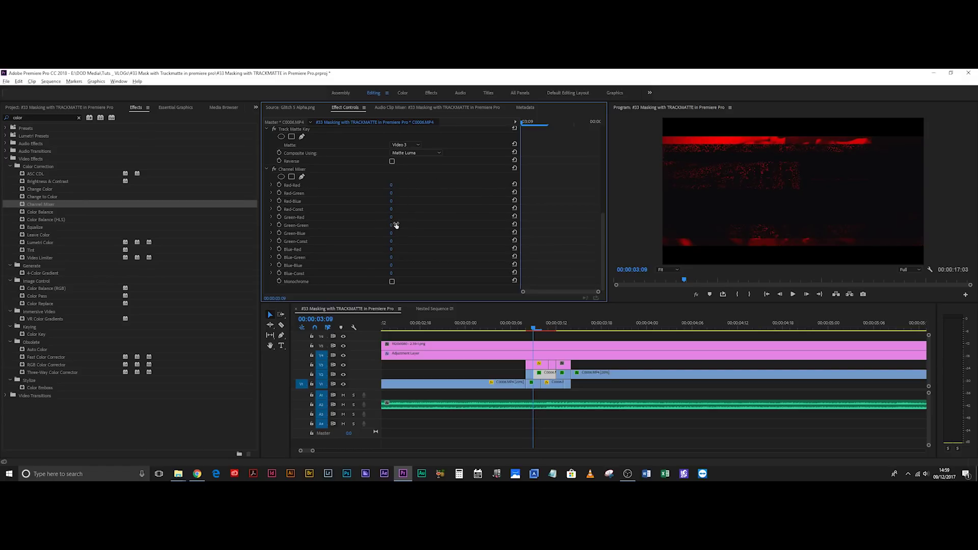
left_click(396, 226)
type("100")
key("Return")
left_click(527, 339)
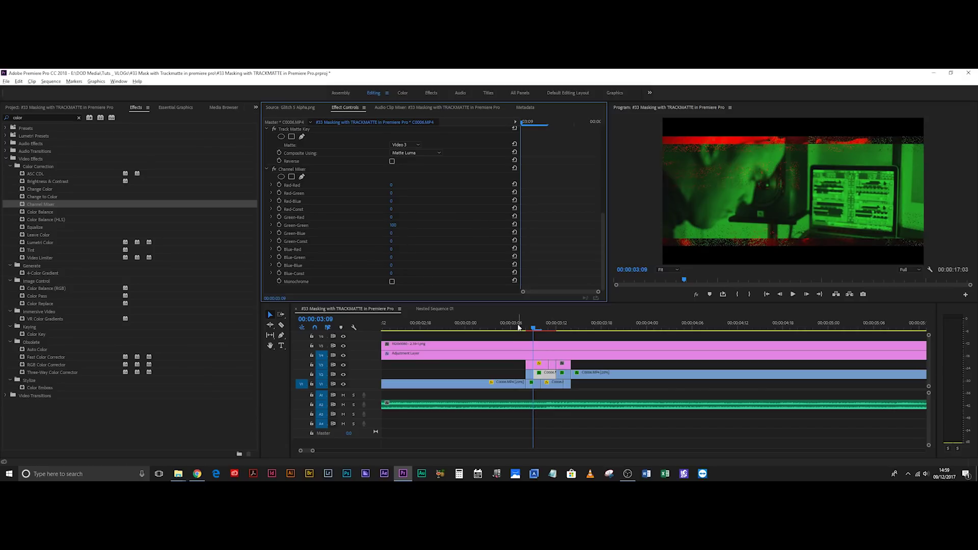
key("space")
scroll(514, 319, "down", 1)
Paste the copied Channel Mixer effect onto the V1 piece starting at 00:00:03:13
left_click_drag(493, 320, 548, 328)
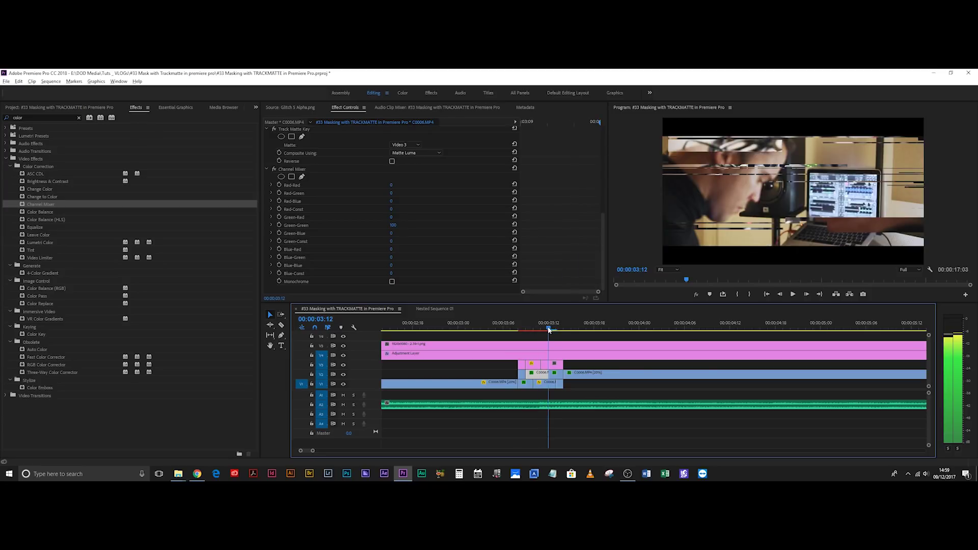
left_click(559, 383)
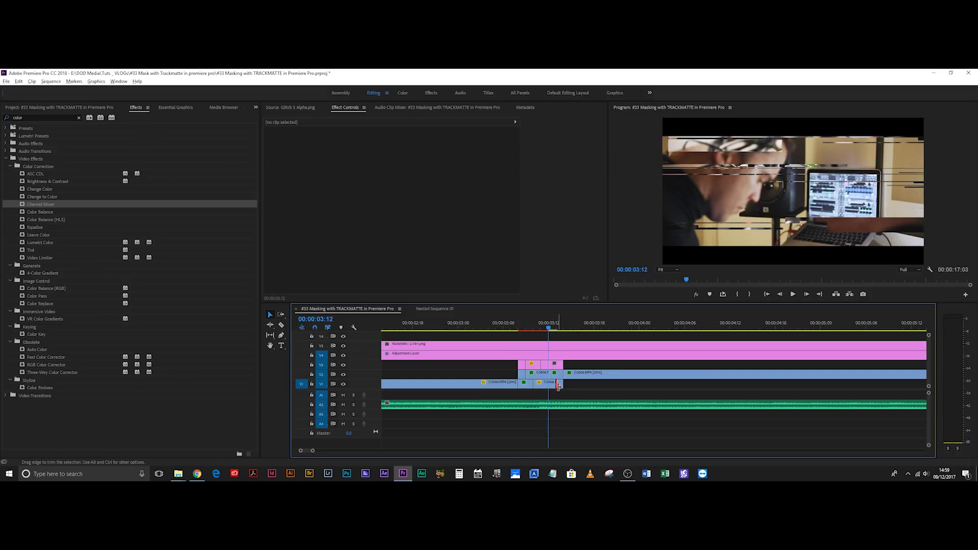
left_click(558, 384)
left_click(430, 285)
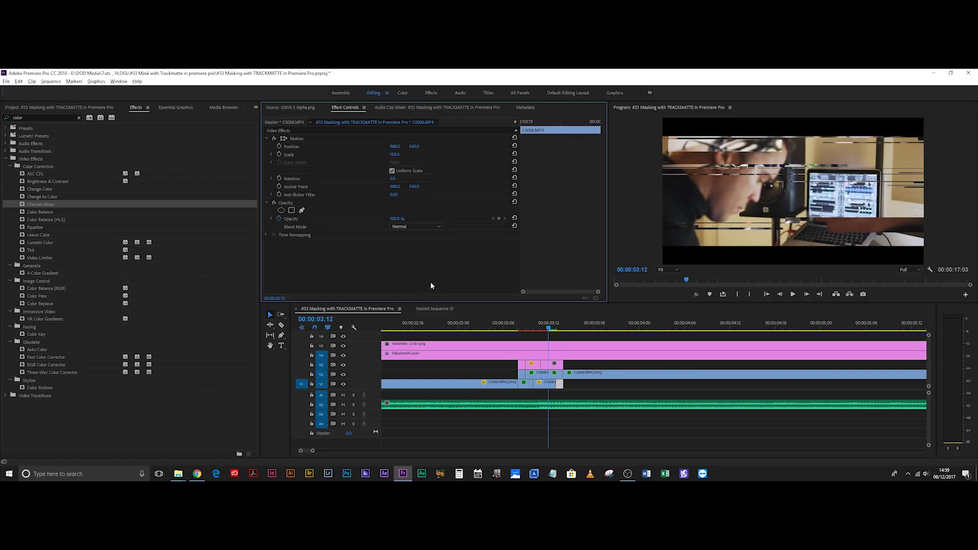
scroll(438, 229, "down", 3)
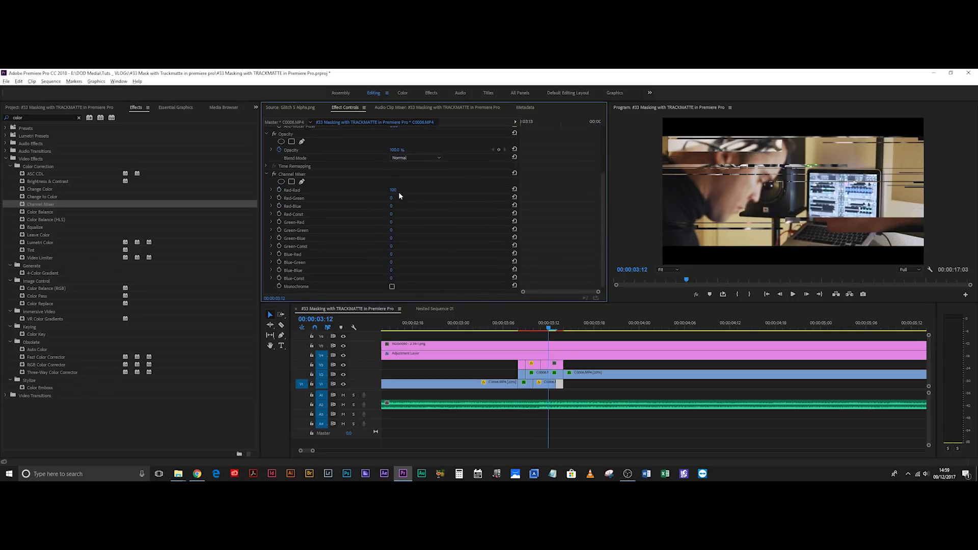
Set Red-Red to 0 and Blue-Blue to 100 in the Channel Mixer of the V1 piece starting at 00:00:03:13
left_click(396, 189)
type("0")
key("Return")
left_click(391, 270)
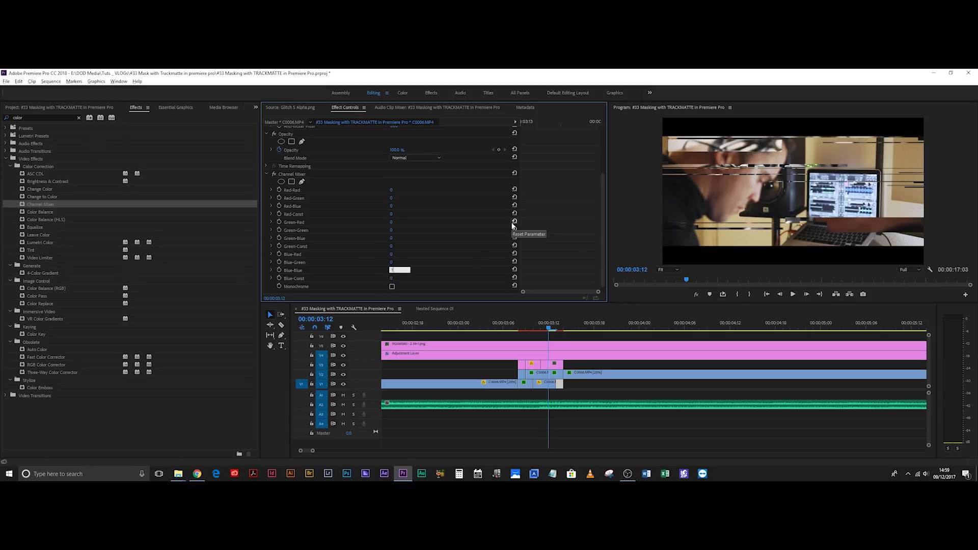
key("Return")
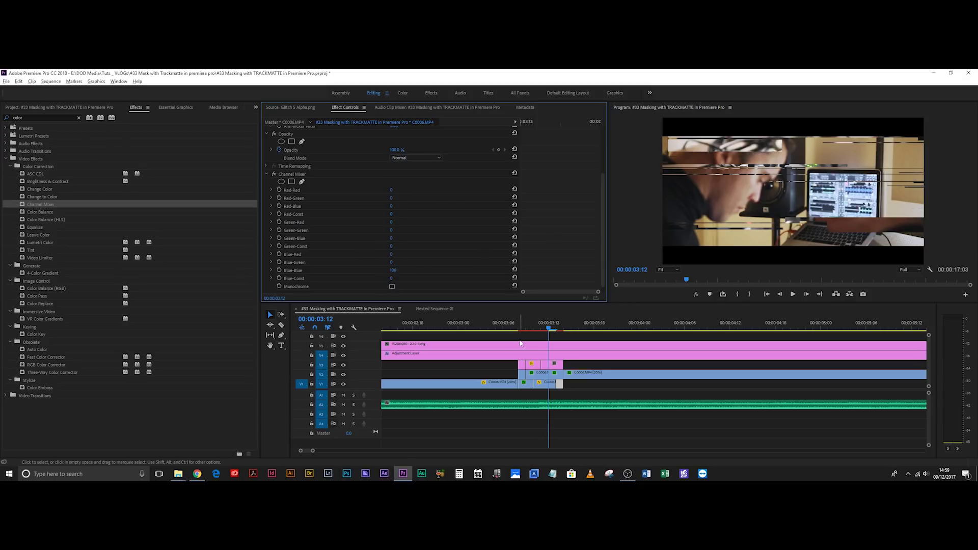
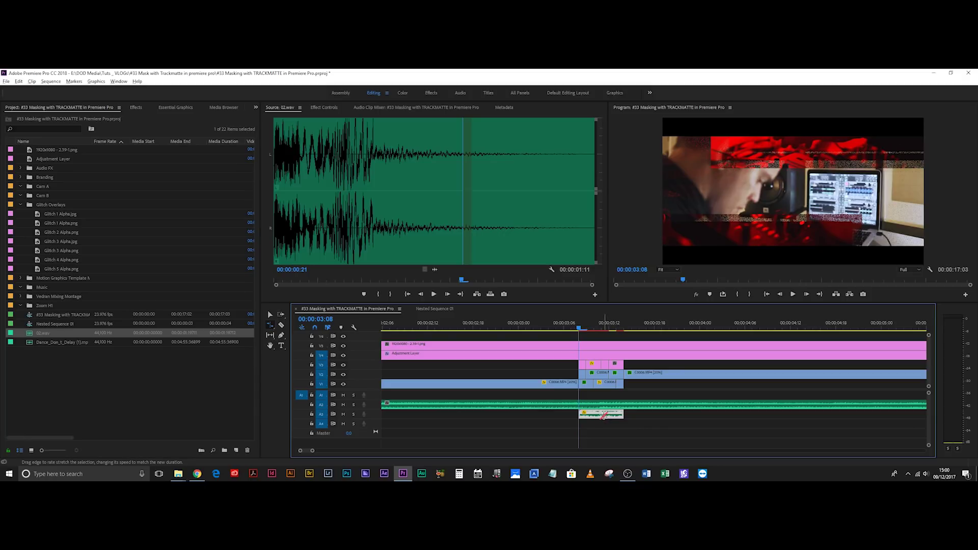
Play back the glitch transition together with its sound effect on A3
key("space")
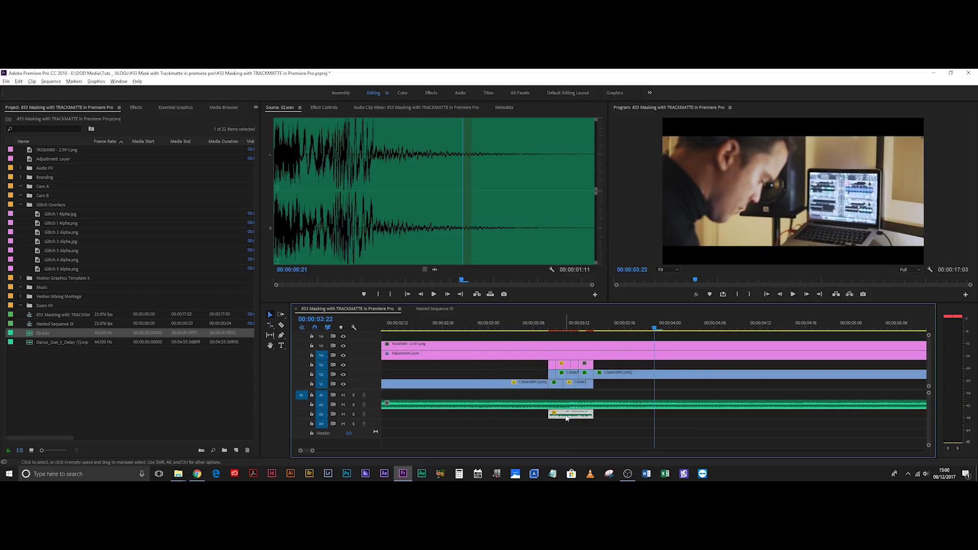
Lower the audio gain of the glitch sound effect on A3 and play the sequence from the start through the transition
key("g")
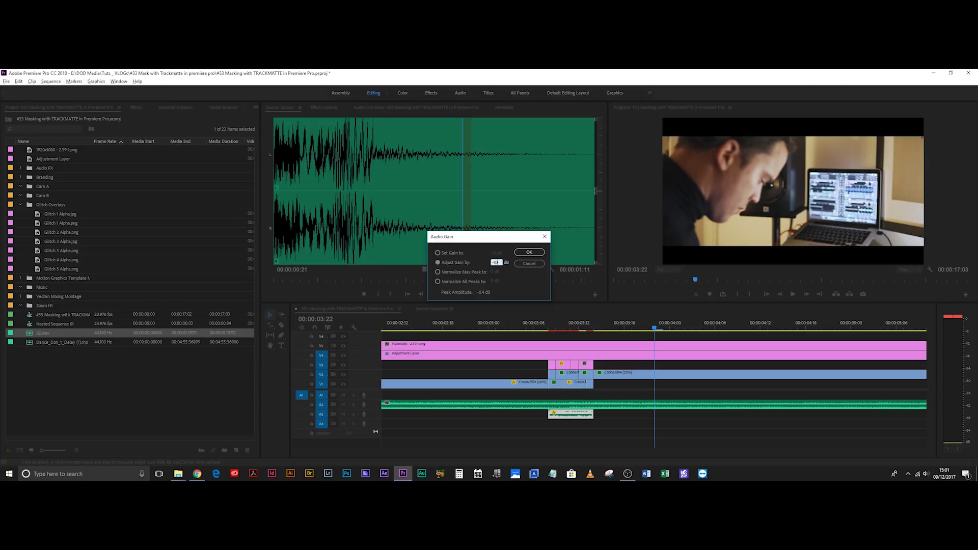
key("Return")
left_click(519, 324)
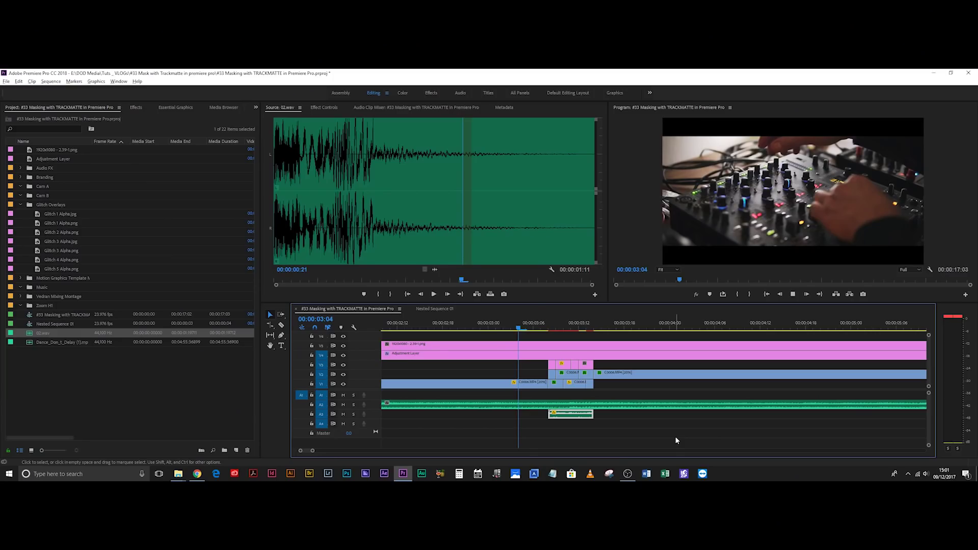
key("space")
key("minus")
key("minus")
key("Home")
key("space")
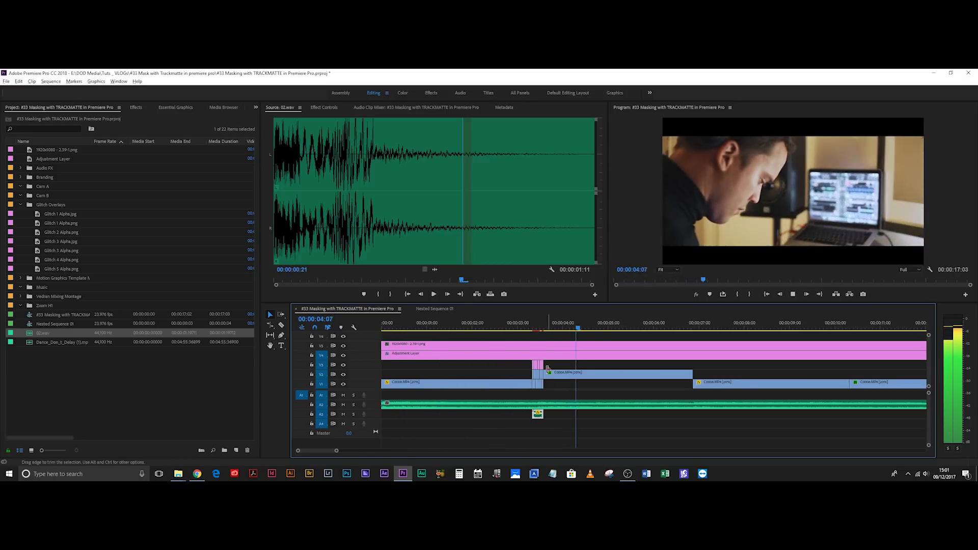
key("space")
Adjust the gain of the A3 sound effect again and replay the glitch transition twice to check its level against the music
key("g")
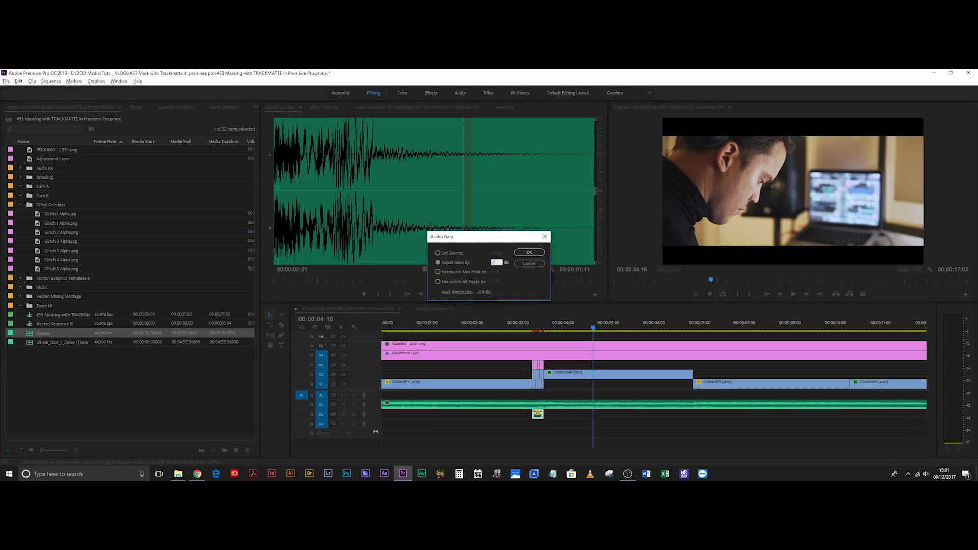
key("Return")
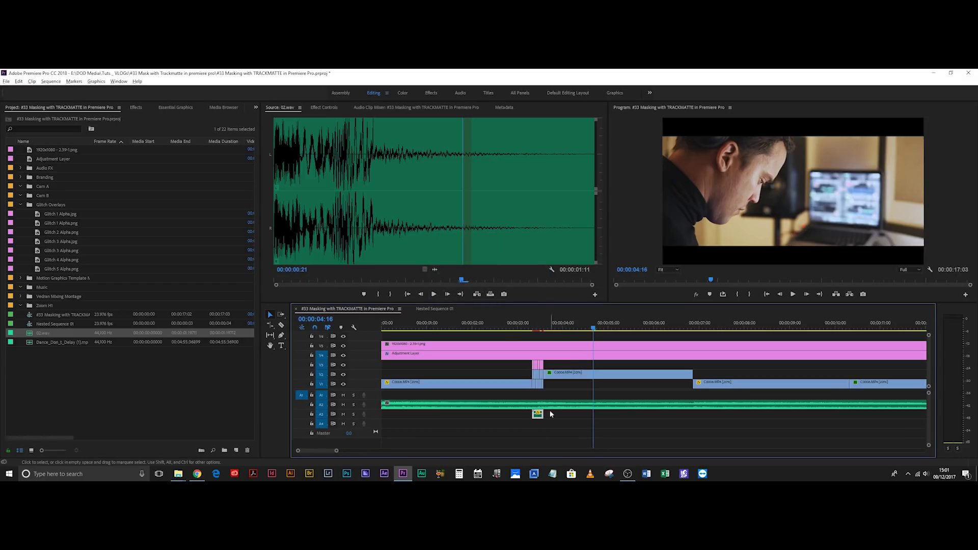
left_click(514, 325)
key("space")
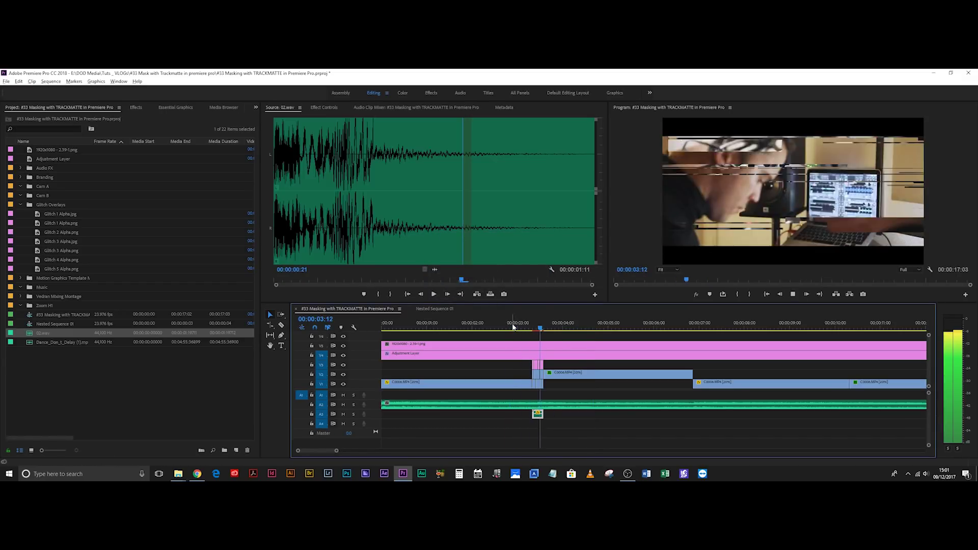
key("space")
left_click(512, 327)
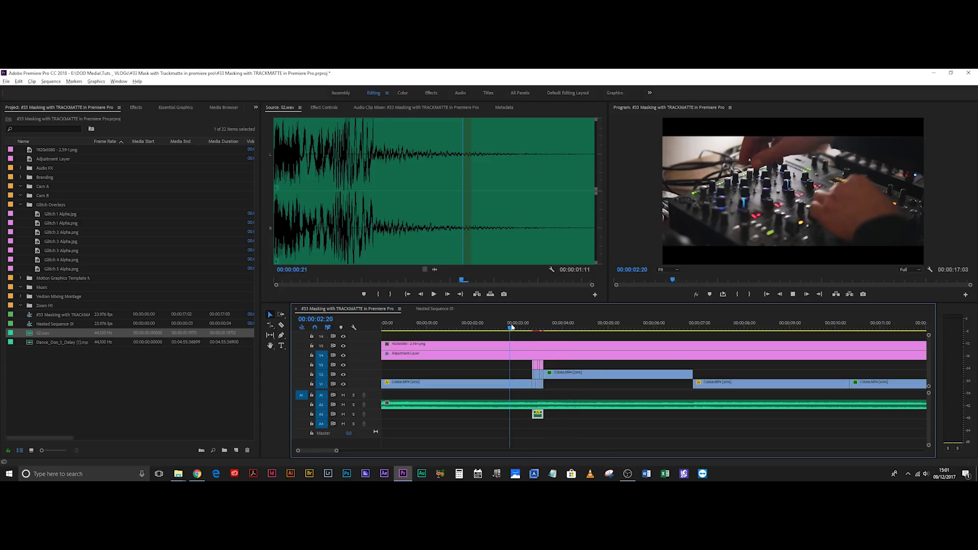
key("space")
key("space")
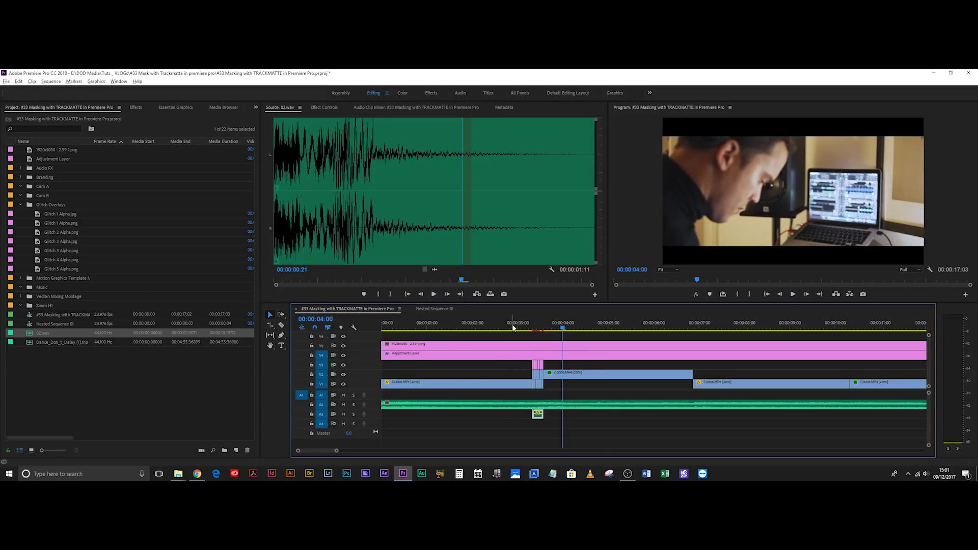